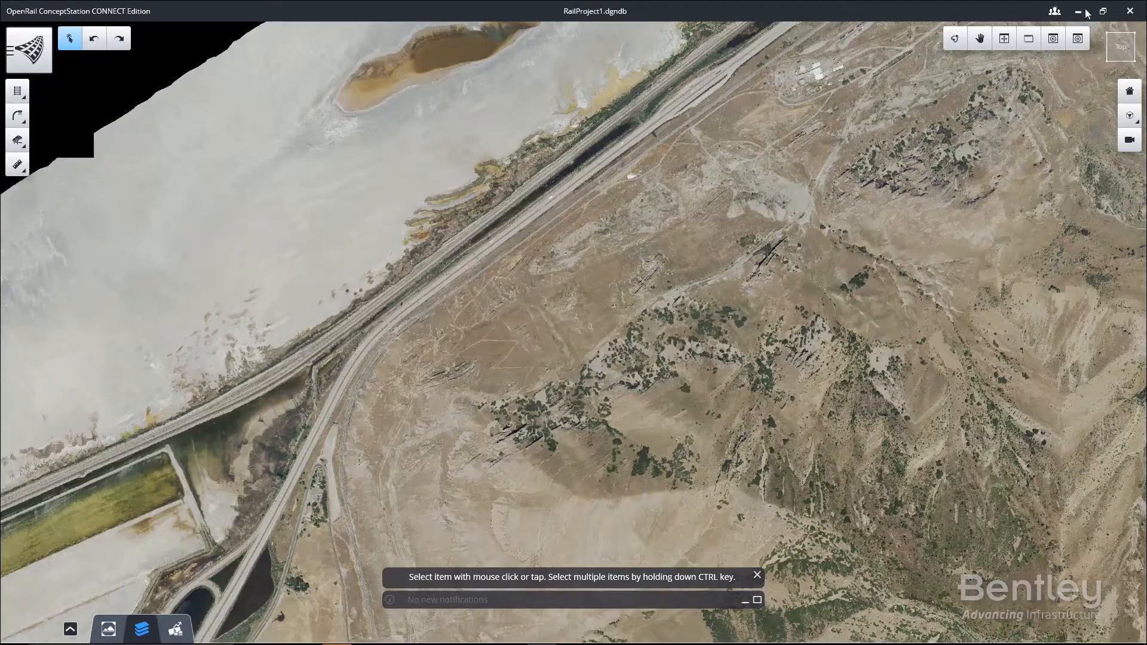
# - Examine the terrain's reality mesh from several angles in both textured and wireframe display
pyautogui.moveTo(729, 291); pyautogui.dragTo(857, 318)
pyautogui.scroll(-1, 856, 318)
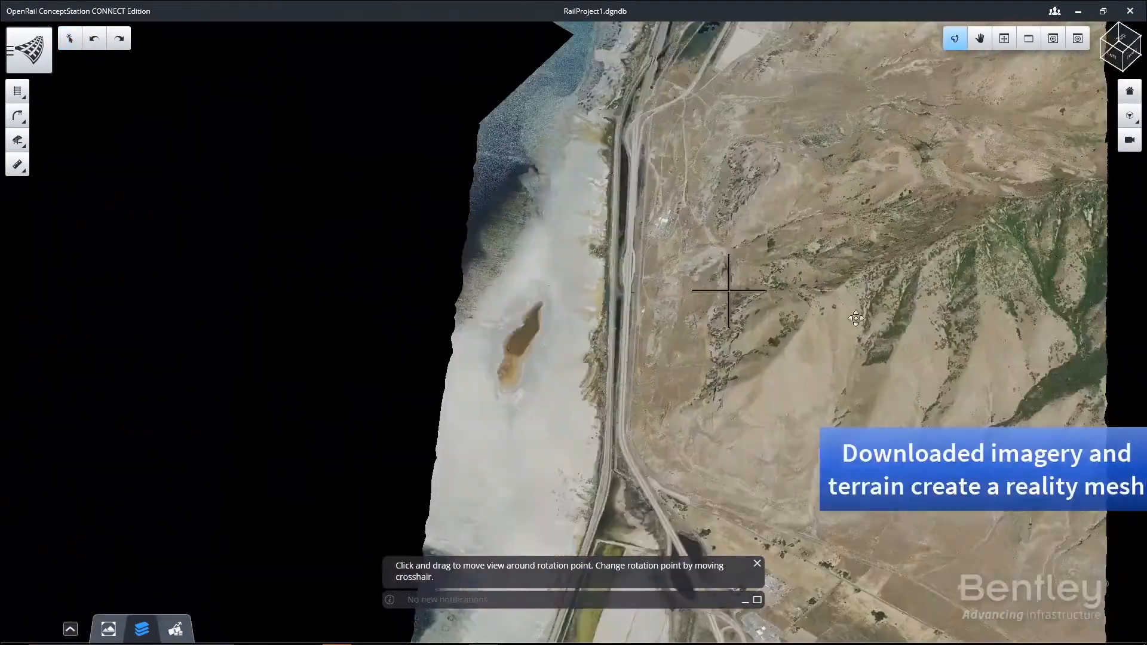
pyautogui.moveTo(689, 438); pyautogui.dragTo(845, 327)
pyautogui.press('Escape')
pyautogui.scroll(2, 846, 345)
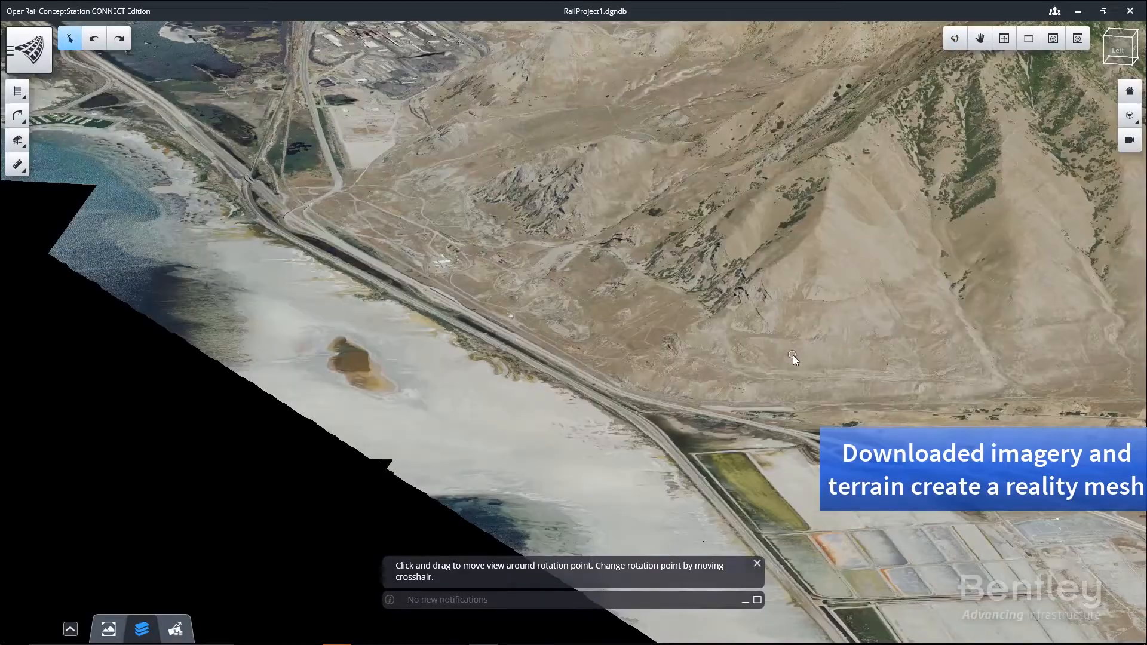
pyautogui.press('w')
pyautogui.moveTo(629, 407); pyautogui.dragTo(577, 376)
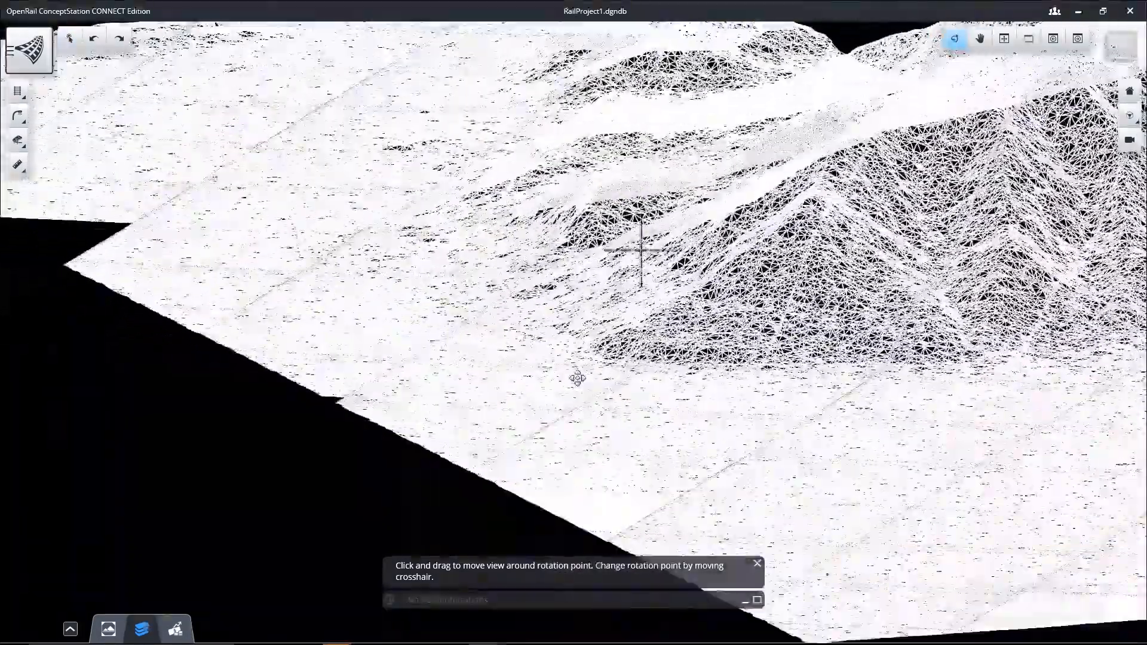
pyautogui.press('Escape')
pyautogui.press('w')
pyautogui.moveTo(589, 371); pyautogui.dragTo(581, 415, button='middle')
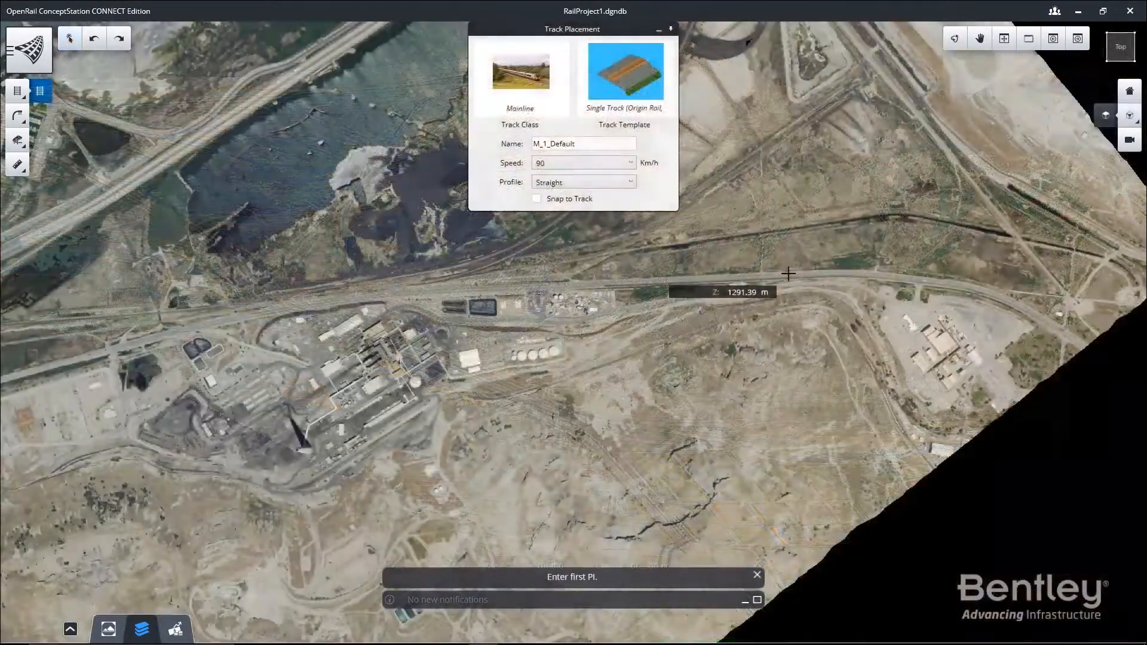
# - Lay out a 90 km/h Mainline single track with a straight profile from the industrial plant past the hillside, across the highway and over the evaporation ponds
pyautogui.click(789, 274)
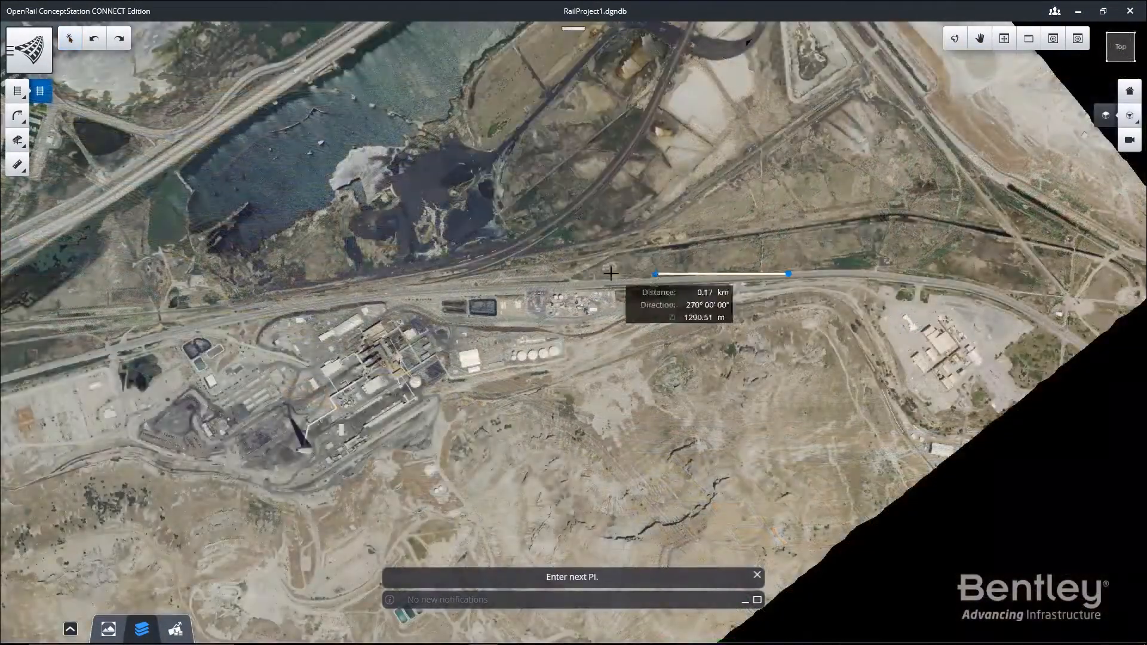
pyautogui.click(350, 291)
pyautogui.moveTo(351, 291); pyautogui.dragTo(836, 197, button='middle')
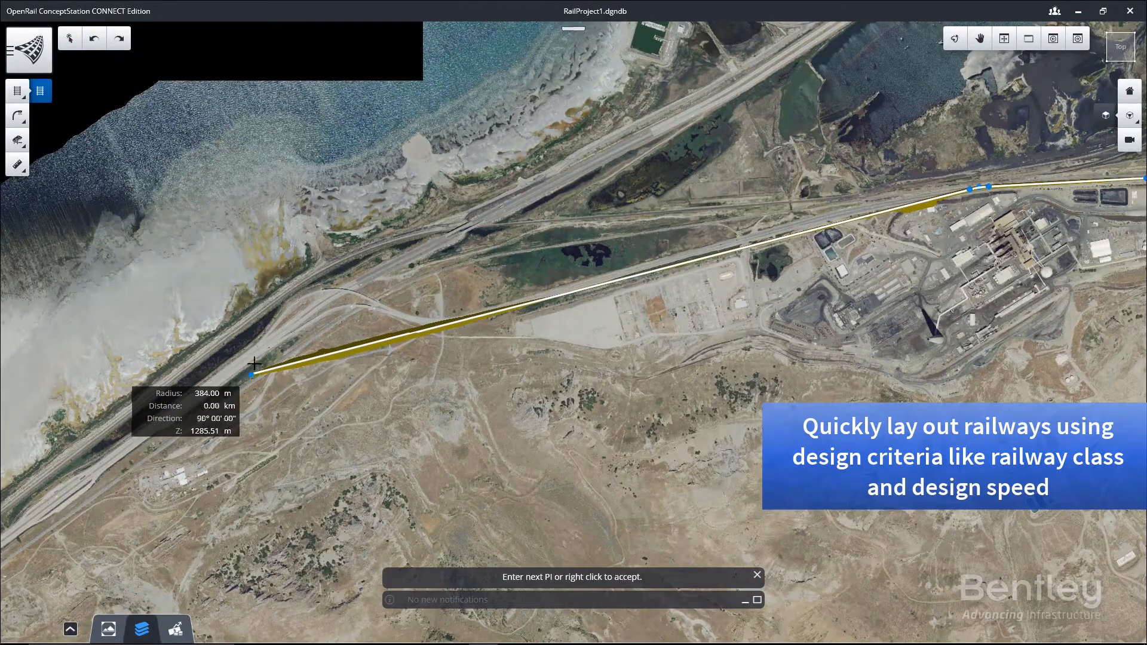
pyautogui.moveTo(271, 345); pyautogui.dragTo(857, 95, button='middle')
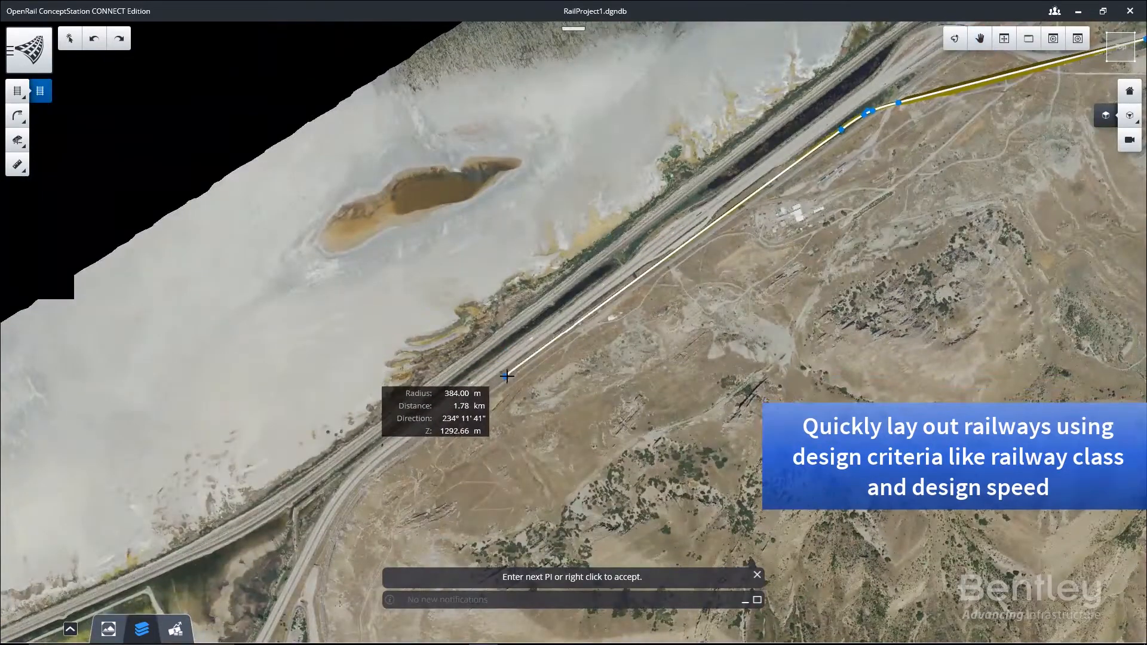
pyautogui.moveTo(487, 376); pyautogui.dragTo(732, 30, button='middle')
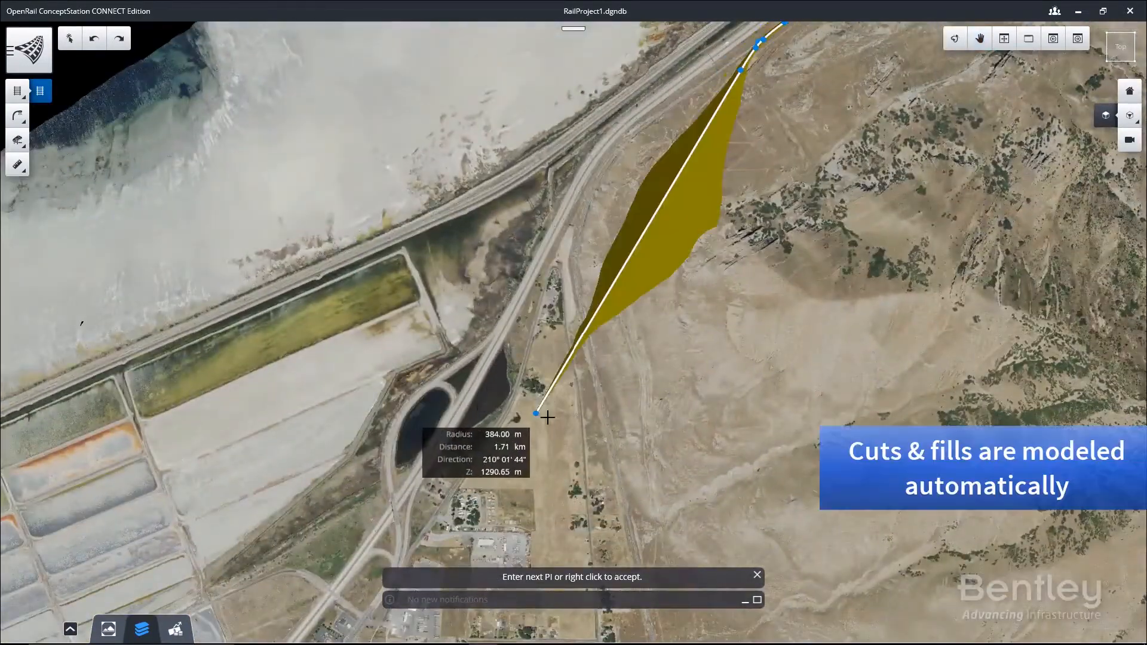
pyautogui.moveTo(547, 417); pyautogui.dragTo(591, 256, button='middle')
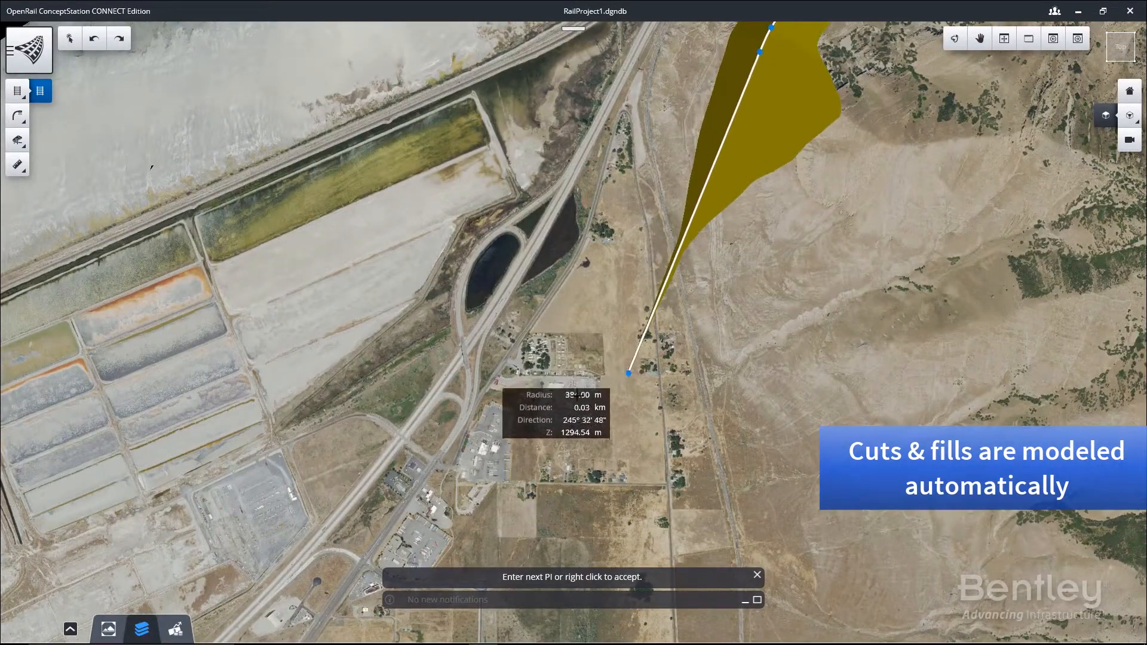
pyautogui.moveTo(328, 488); pyautogui.dragTo(746, 296, button='middle')
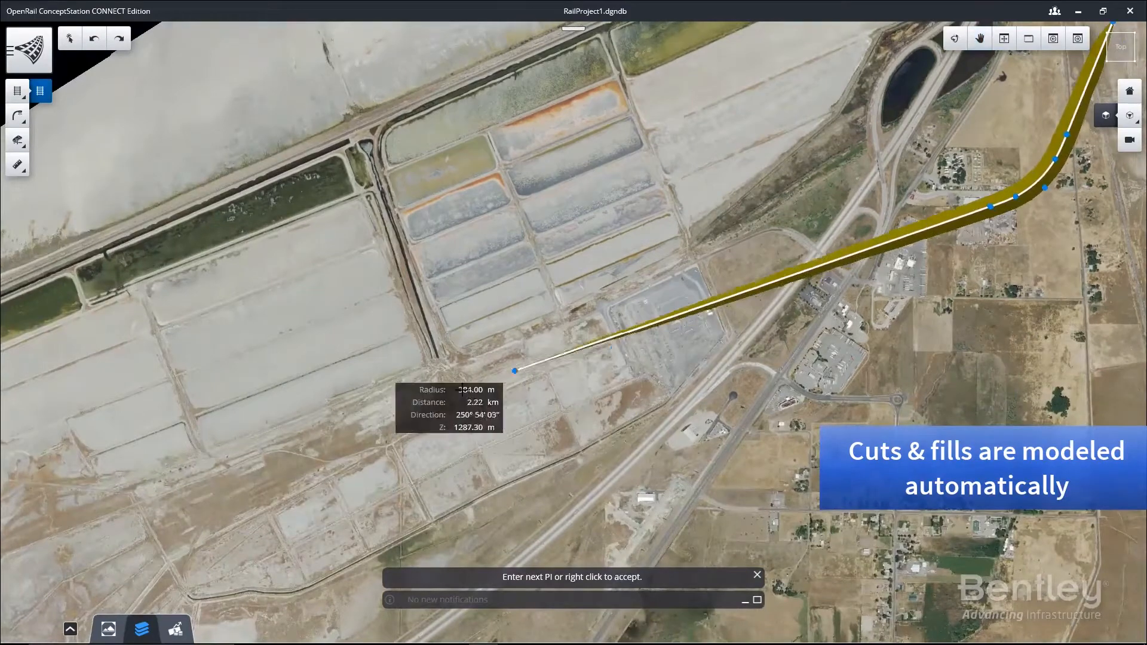
pyautogui.moveTo(190, 525); pyautogui.dragTo(632, 293, button='middle')
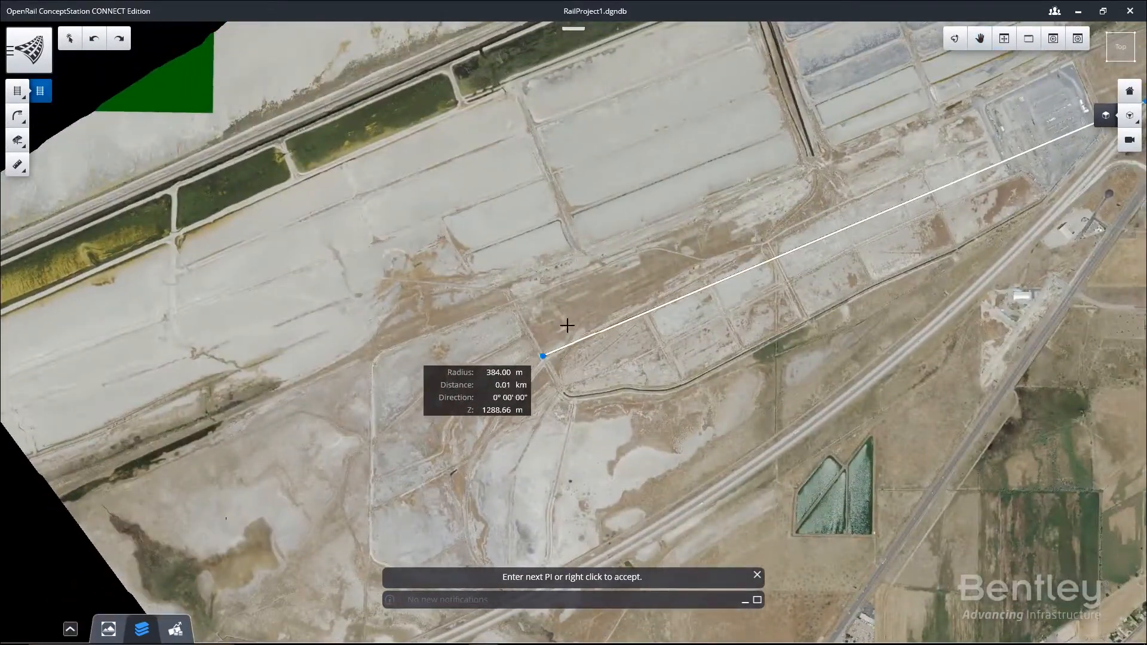
pyautogui.rightClick(634, 279)
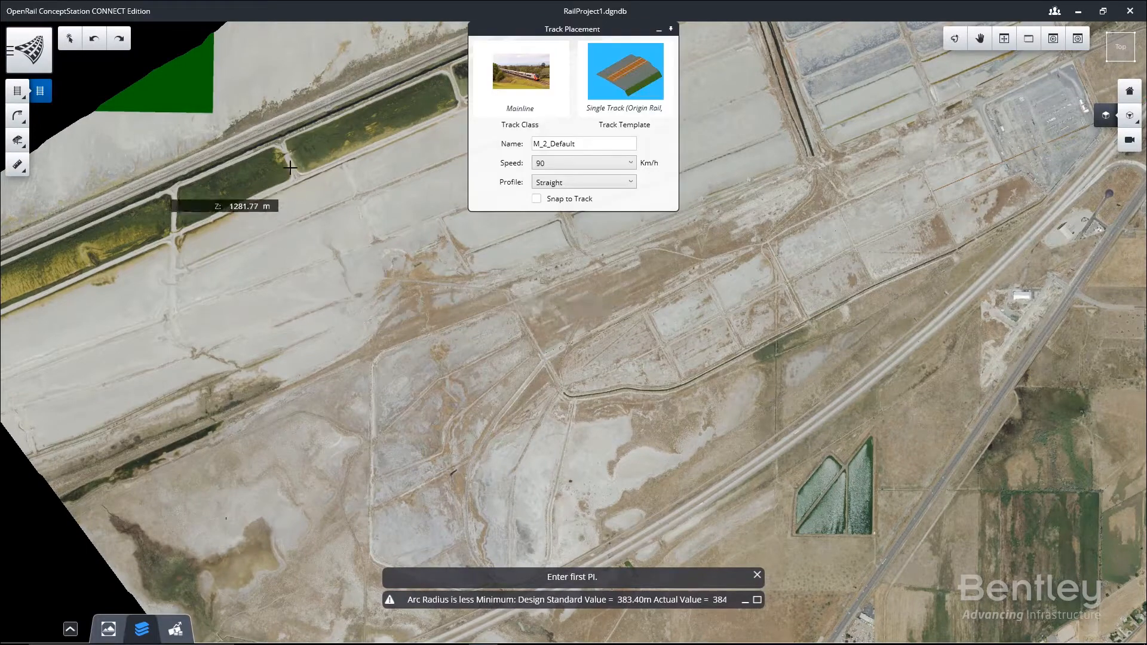
pyautogui.click(70, 42)
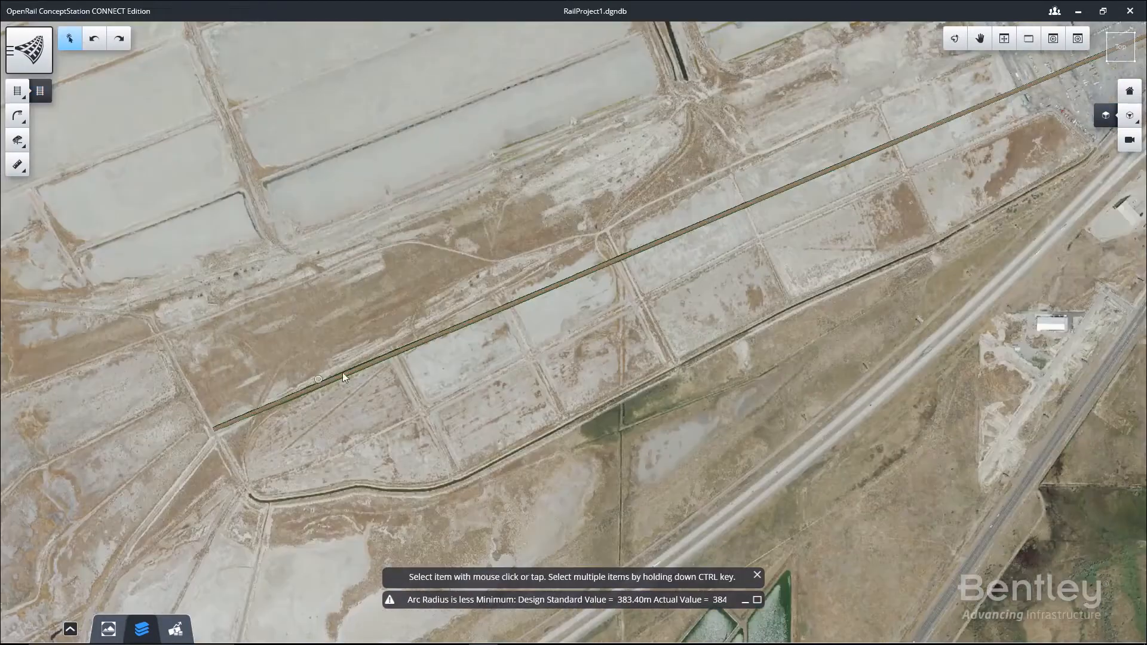
# - Place a prestressed girder bridge with the Platform Single Track template over the road, starting near station 9+318.72 and about 113.6 m long
pyautogui.keyDown('shift'); pyautogui.moveTo(543, 315); pyautogui.dragTo(736, 247); pyautogui.keyUp('shift')
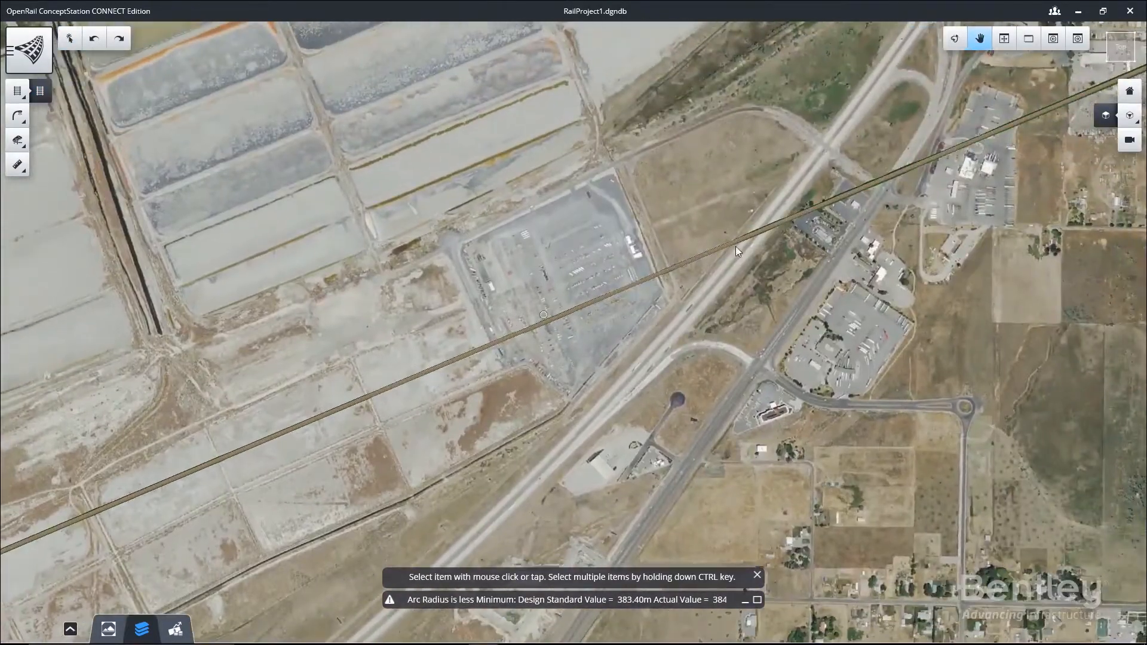
pyautogui.scroll(5, 735, 247)
pyautogui.click(955, 38)
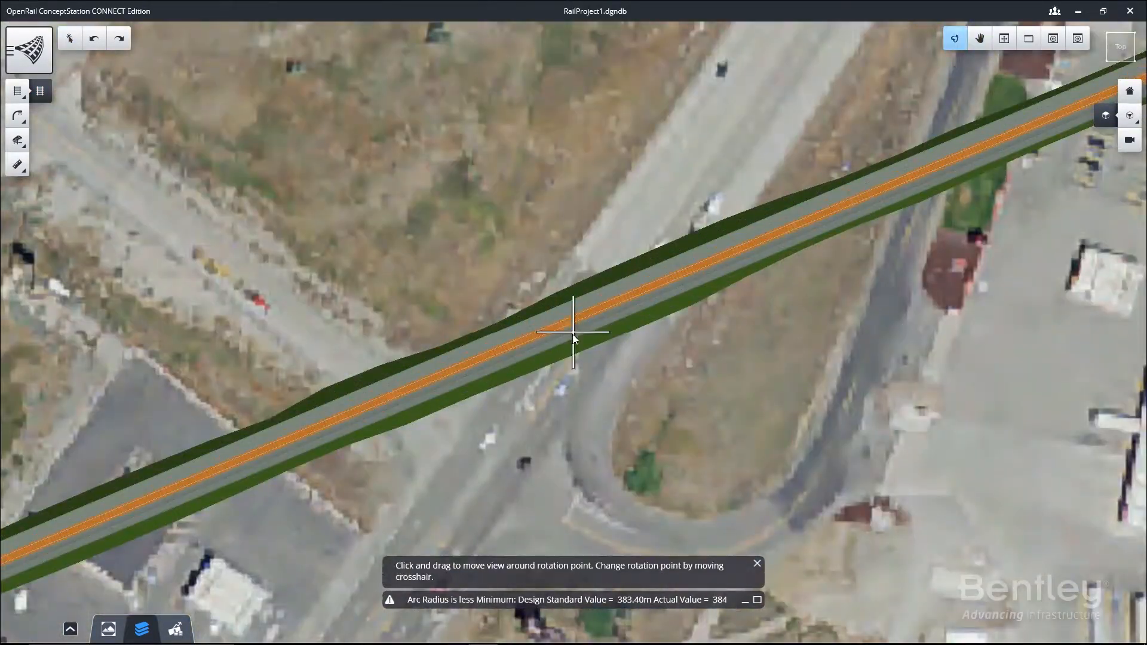
pyautogui.moveTo(545, 450); pyautogui.dragTo(982, 160)
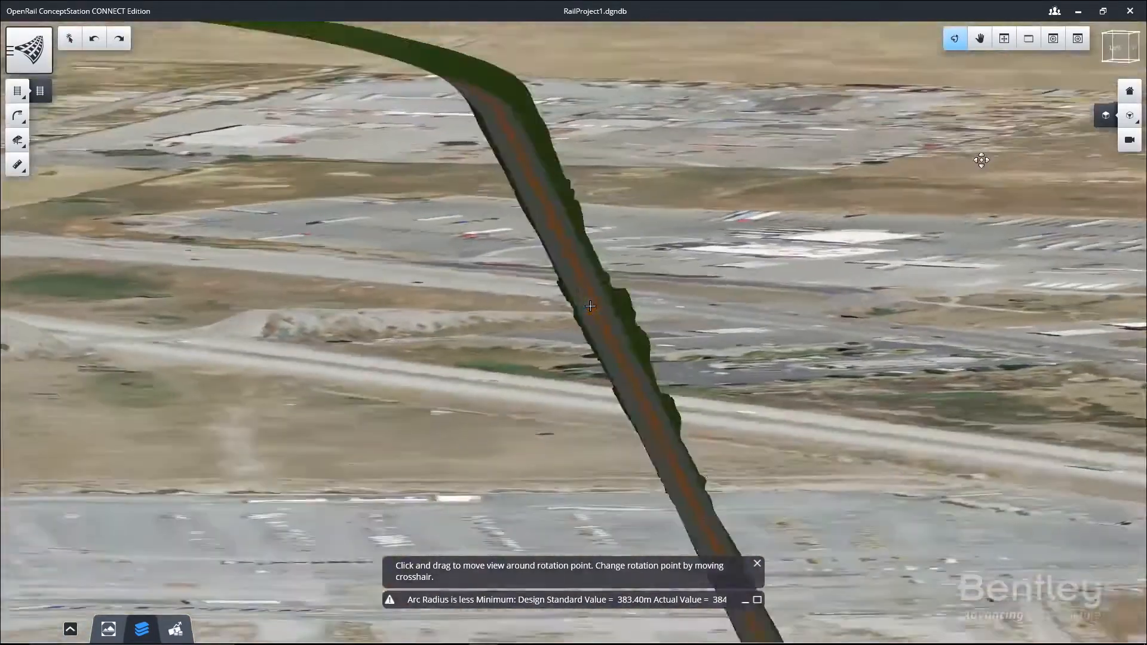
pyautogui.press('Escape')
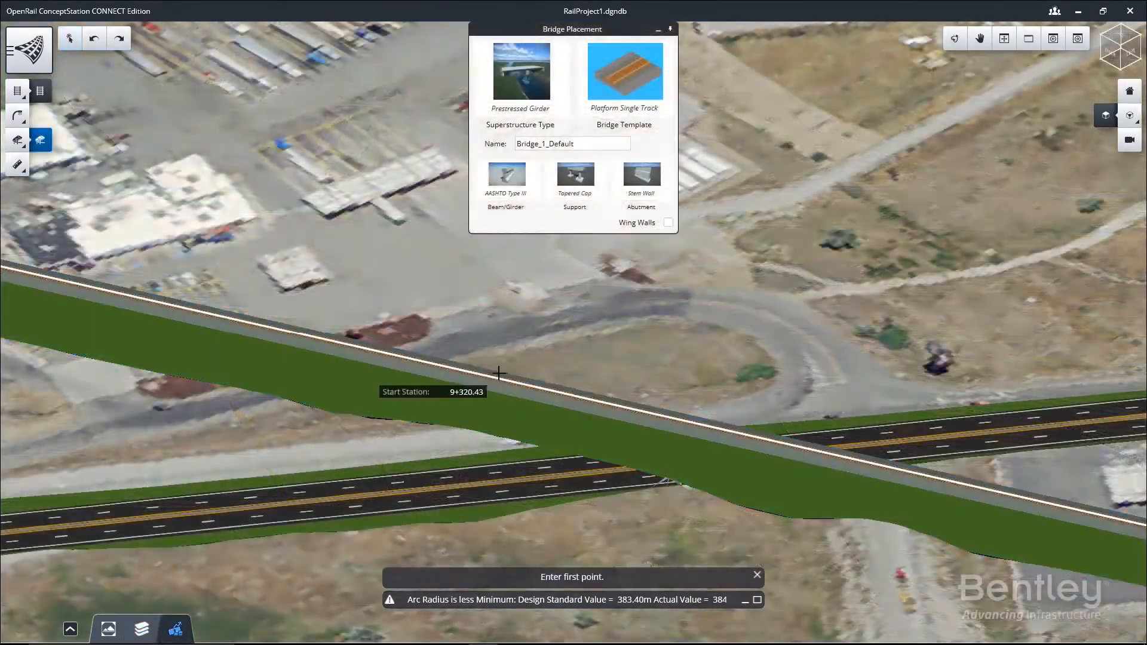
pyautogui.click(388, 394)
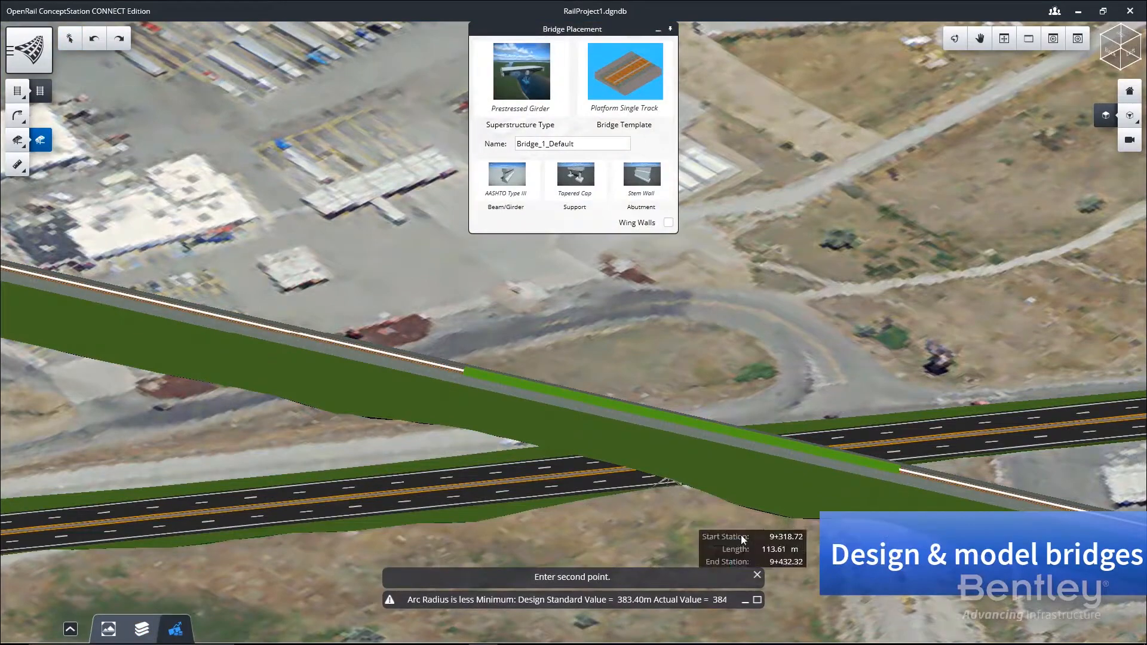
pyautogui.click(597, 389)
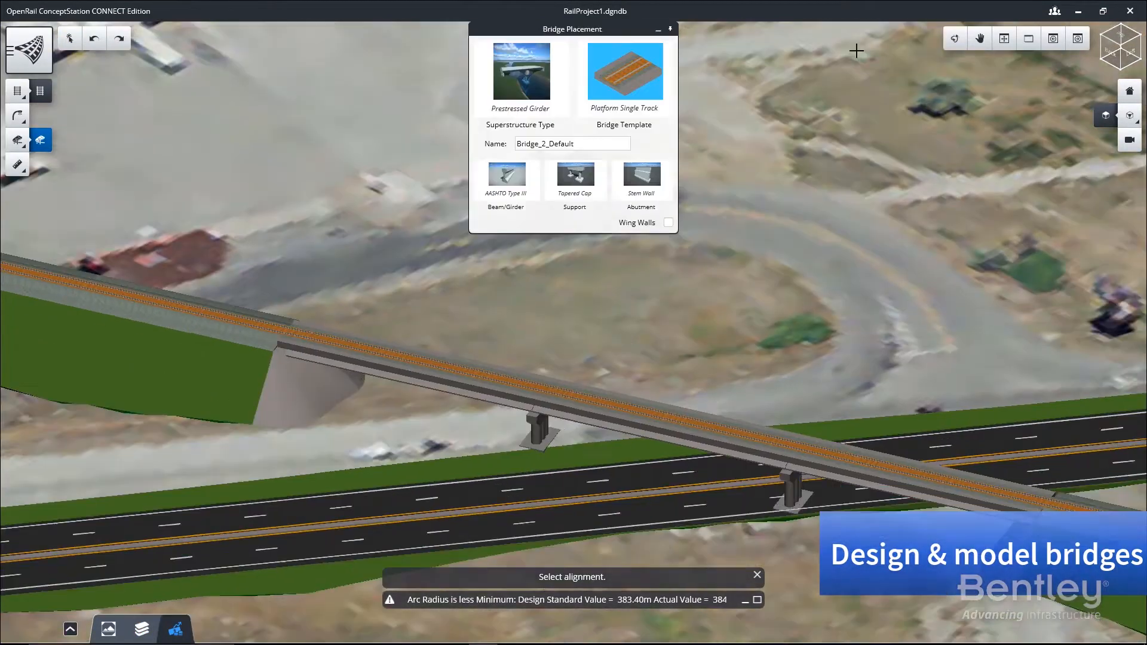
pyautogui.moveTo(594, 535); pyautogui.dragTo(918, 498)
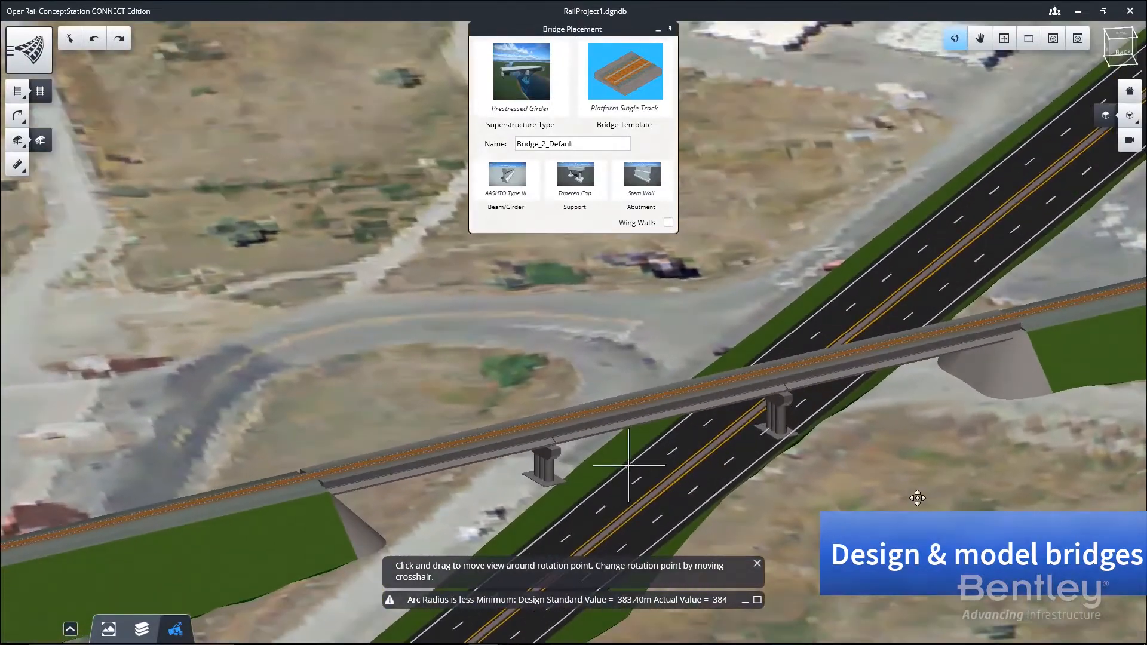
pyautogui.scroll(1, 879, 409)
pyautogui.click(69, 39)
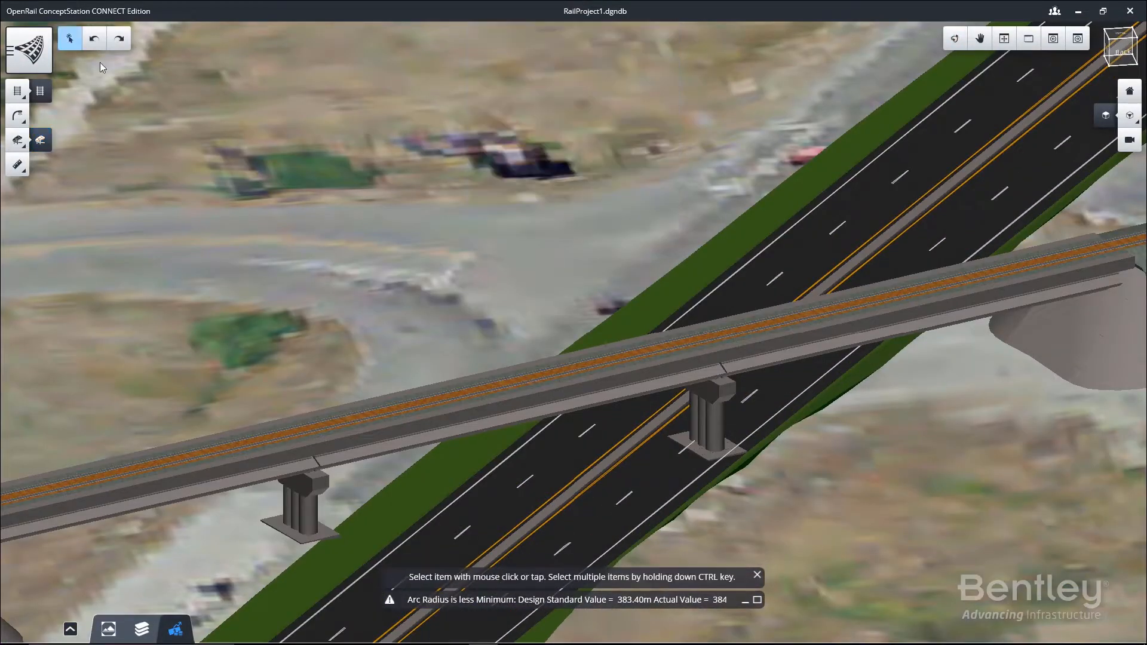
# - Move the bridge pier standing in the road to about 89.16 m along the bridge, beyond the road edge
pyautogui.scroll(-1, 518, 402)
pyautogui.click(636, 407)
pyautogui.scroll(1, 653, 410)
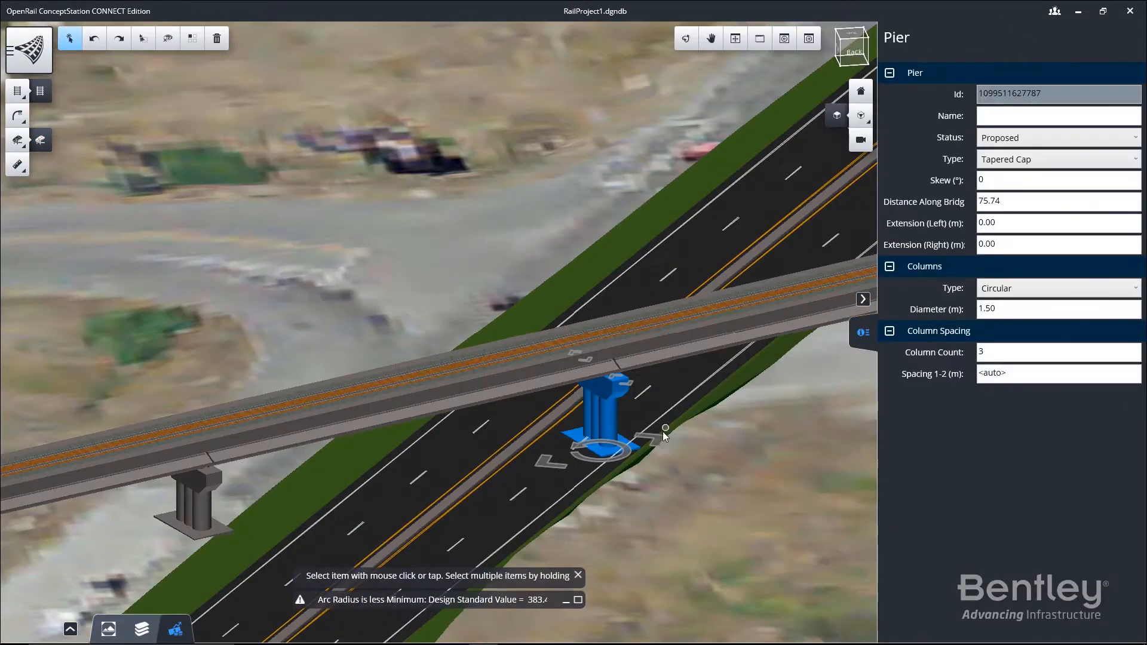
pyautogui.moveTo(658, 434); pyautogui.dragTo(754, 432)
pyautogui.scroll(-1, 644, 440)
pyautogui.click(758, 432)
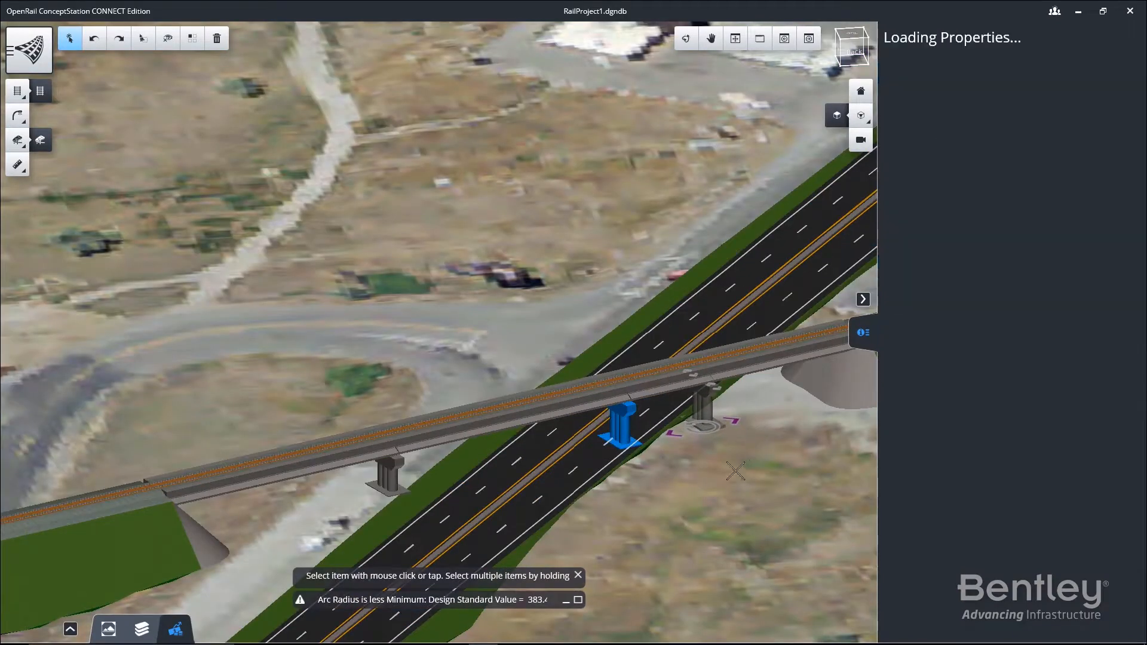
# - Rotate the moved pier to a skew of about 23.6°
pyautogui.scroll(3, 718, 431)
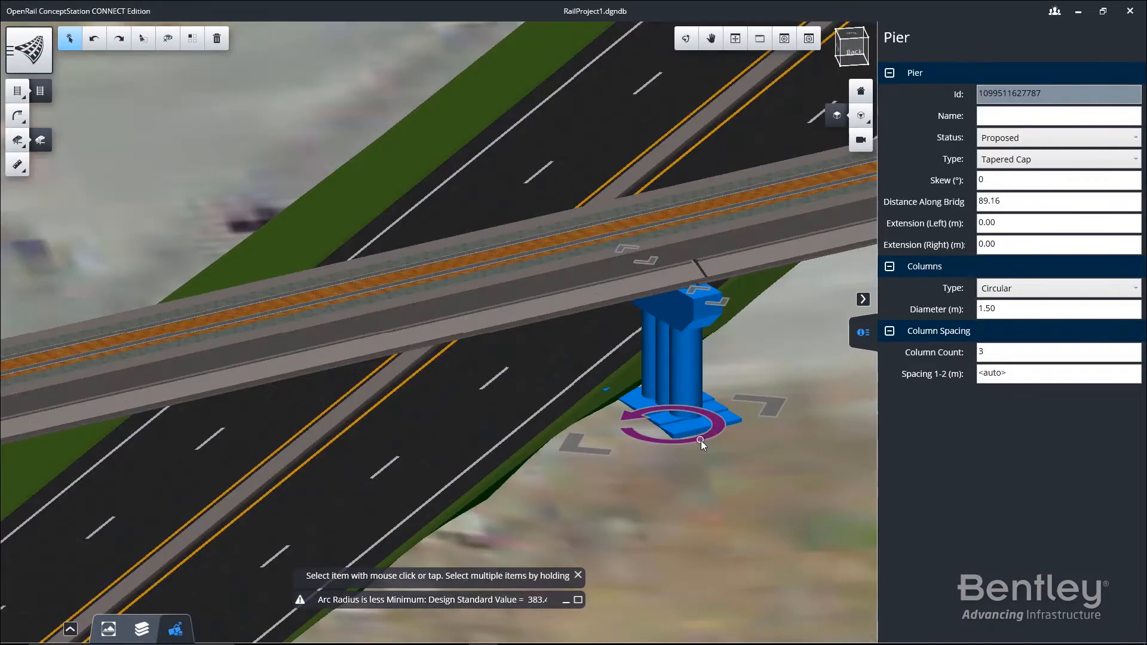
pyautogui.click(701, 440)
pyautogui.click(703, 472)
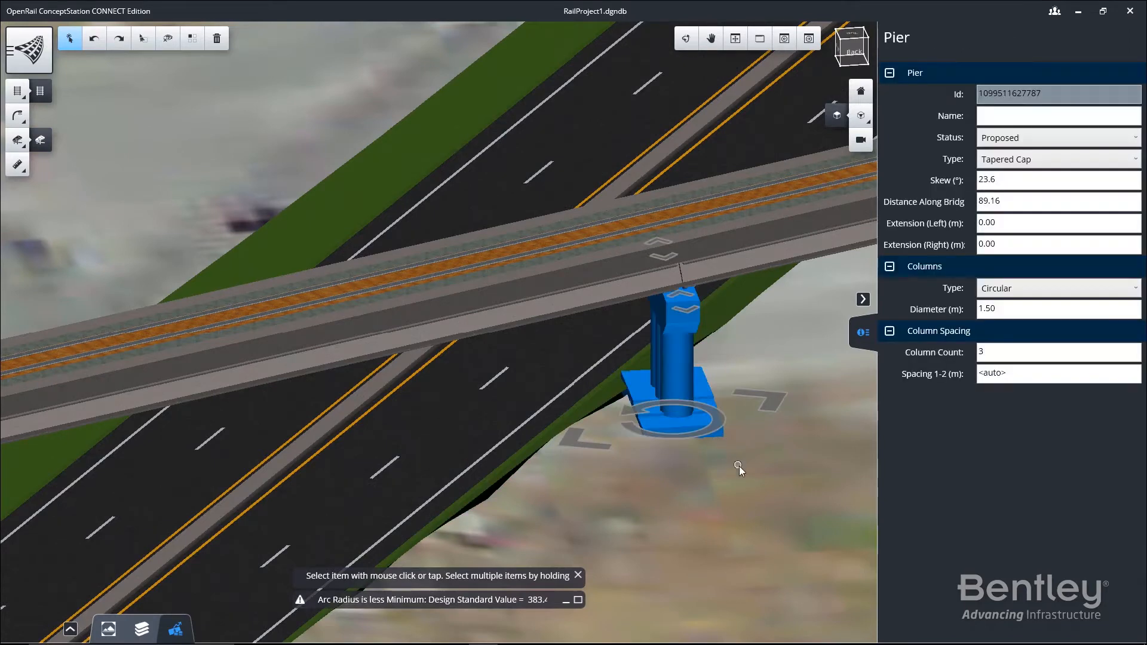
# - Move the other bridge pier along the bridge, farther from the road, and deselect it
pyautogui.scroll(-3, 740, 466)
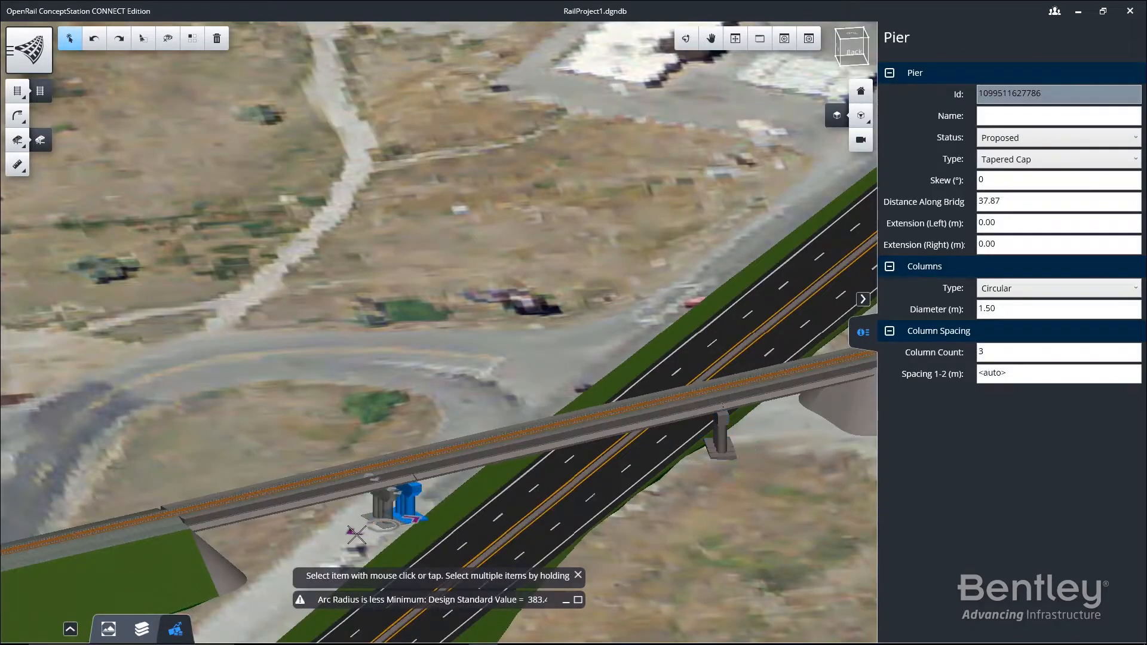
pyautogui.click(375, 528)
pyautogui.press('Escape')
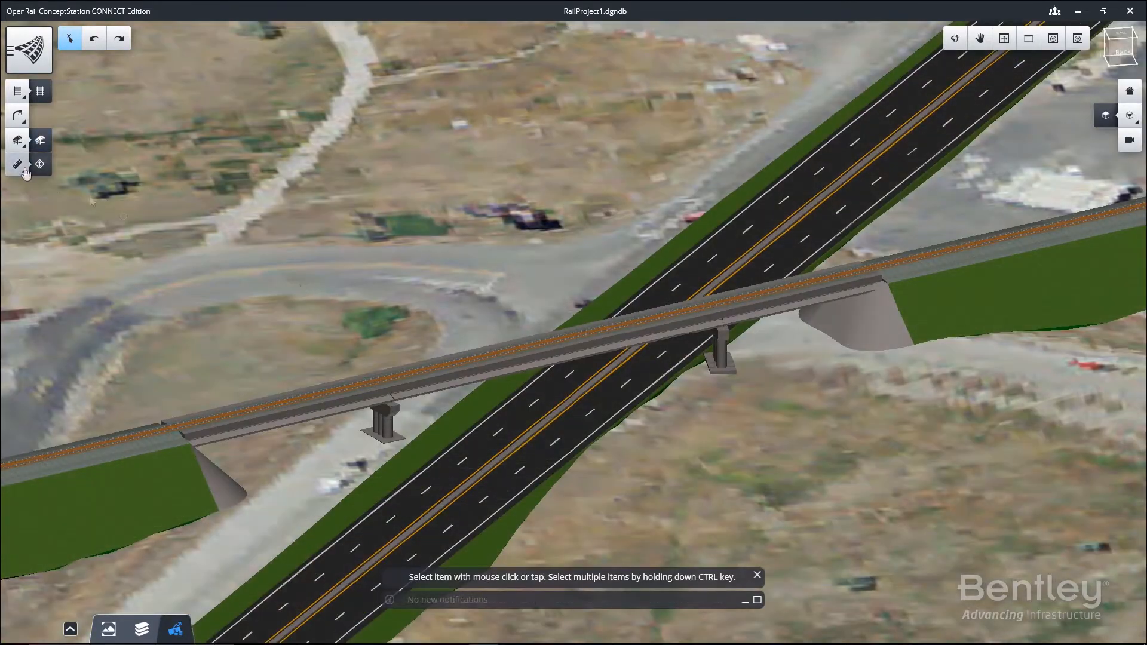
# - Check the clearance between the bridge and the road below against an expected clearance of 7.00 m
pyautogui.click(17, 165)
pyautogui.click(207, 189)
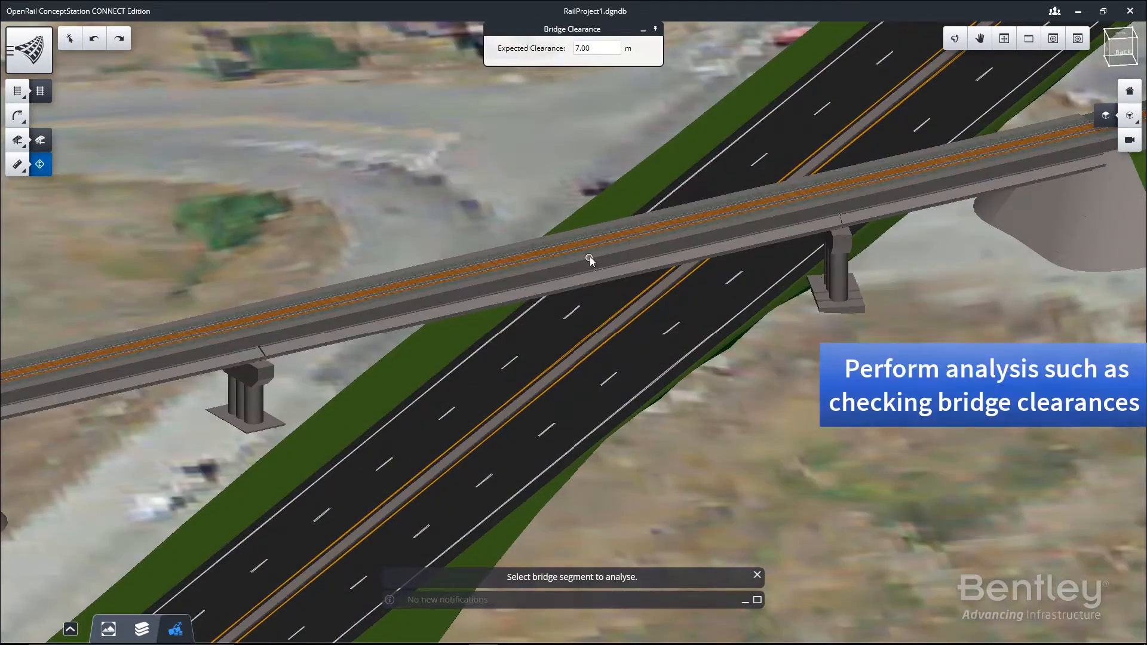
pyautogui.click(590, 257)
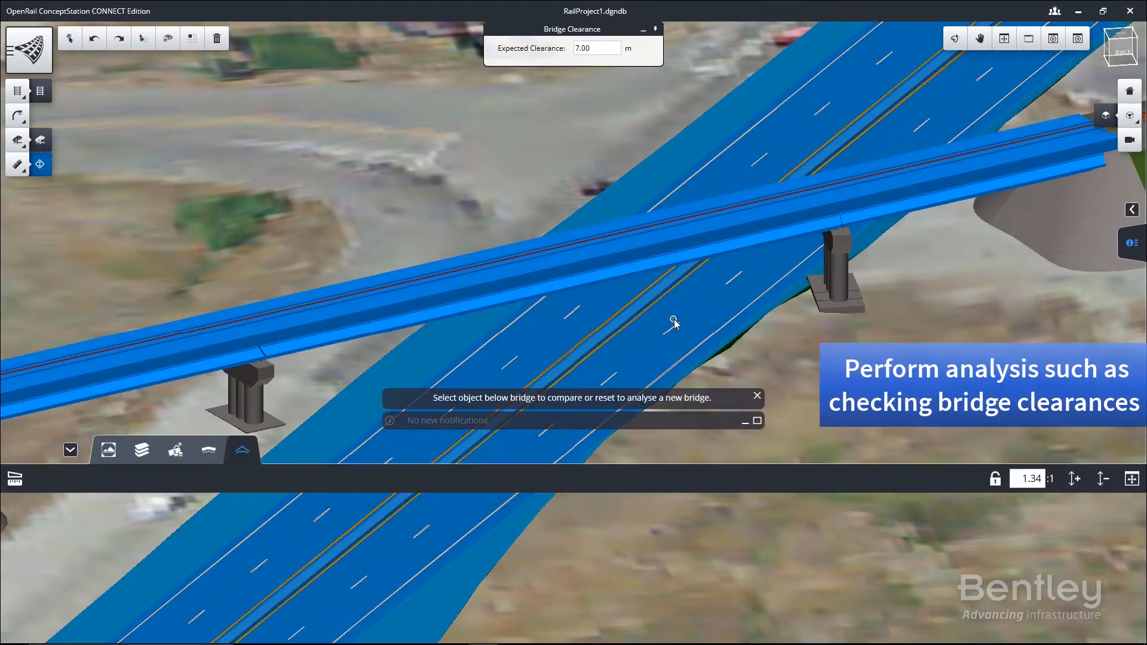
pyautogui.click(674, 323)
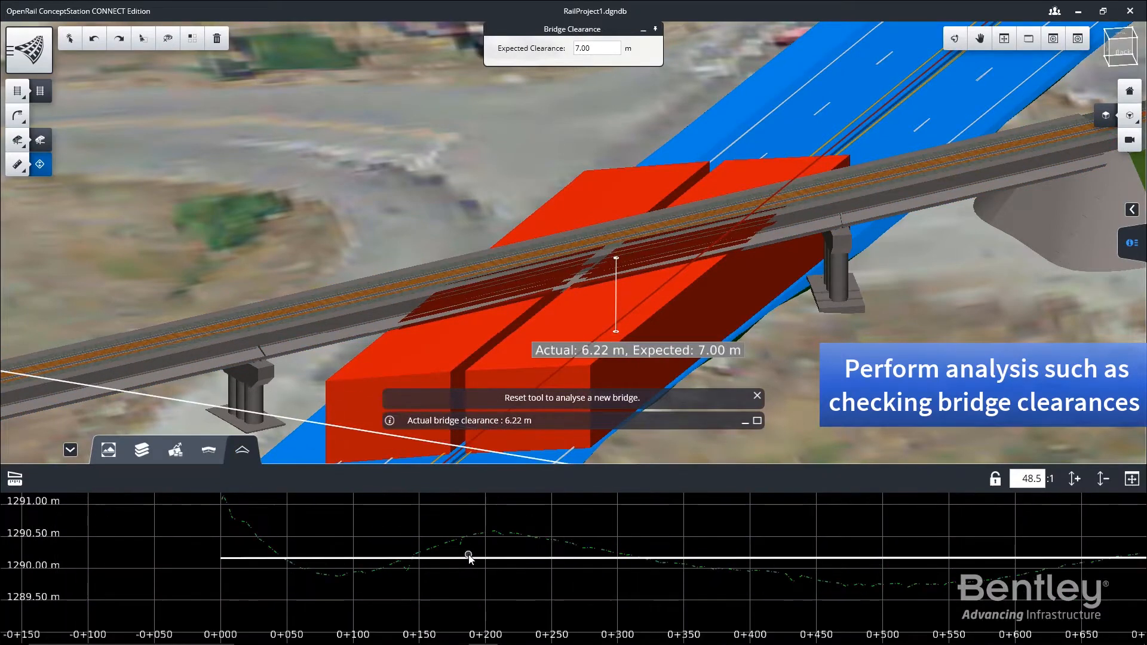
# - Raise the railway's vertical curve point near station 8+710 to an elevation of about 1301.3 m
pyautogui.scroll(-3, 469, 558)
pyautogui.click(198, 343)
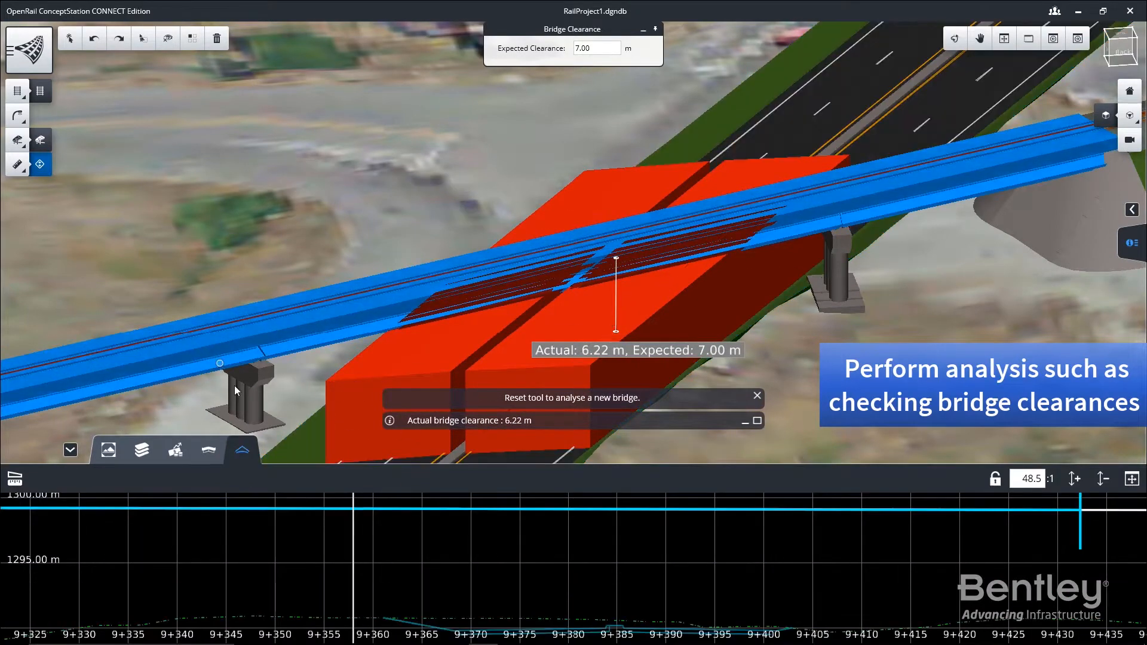
pyautogui.scroll(-2, 532, 558)
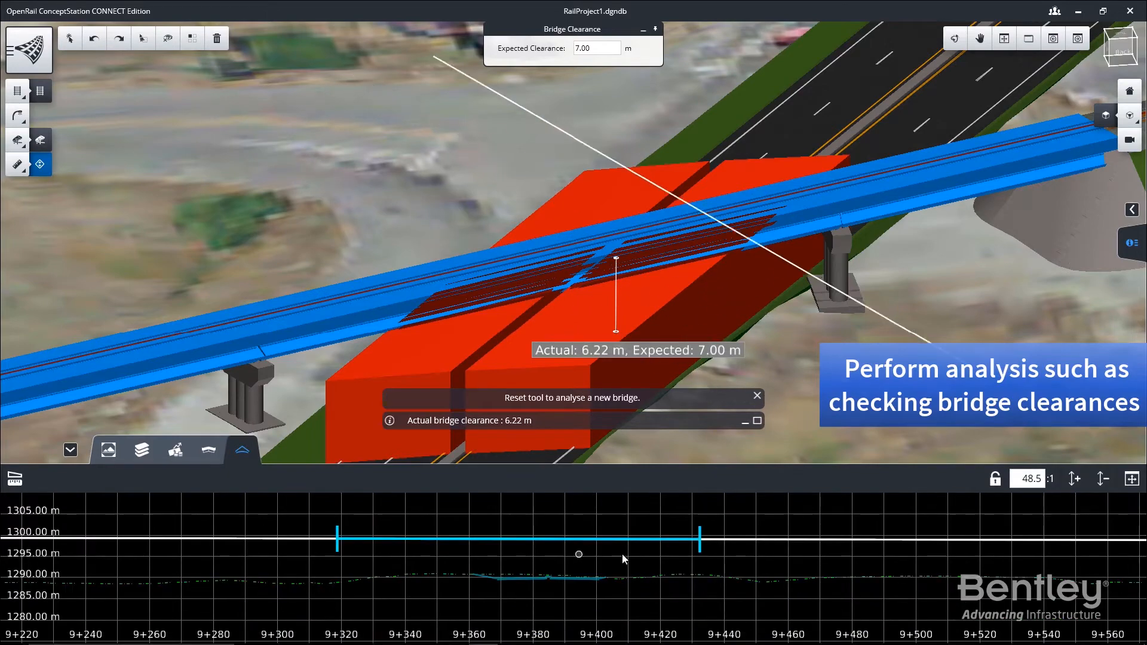
pyautogui.scroll(-3, 860, 380)
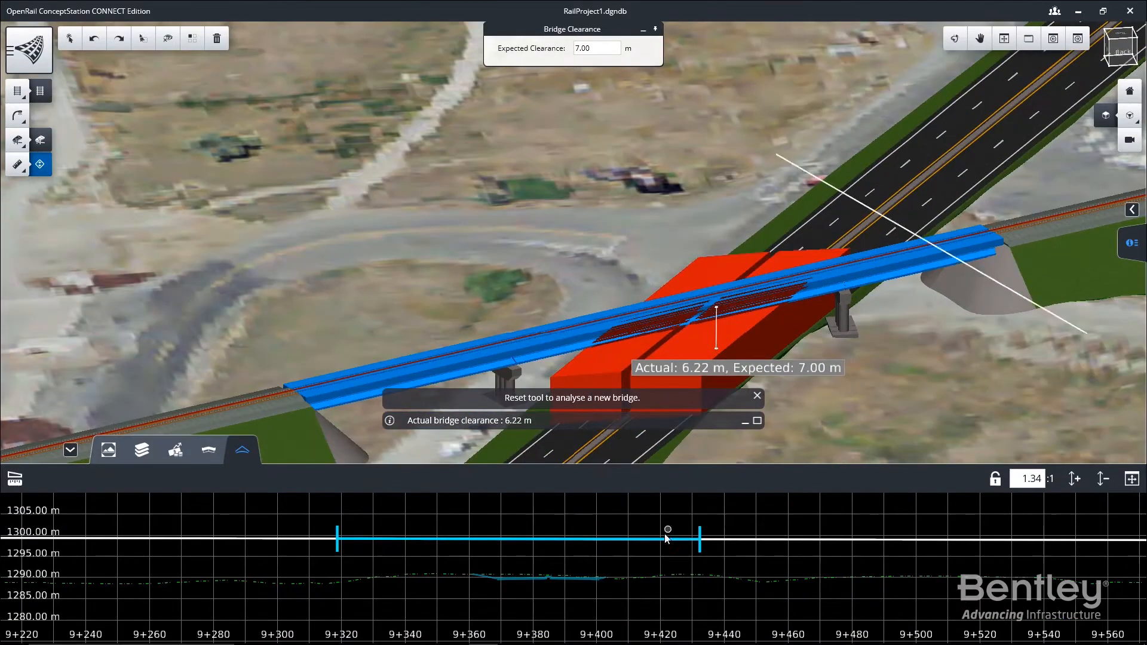
pyautogui.scroll(-3, 667, 538)
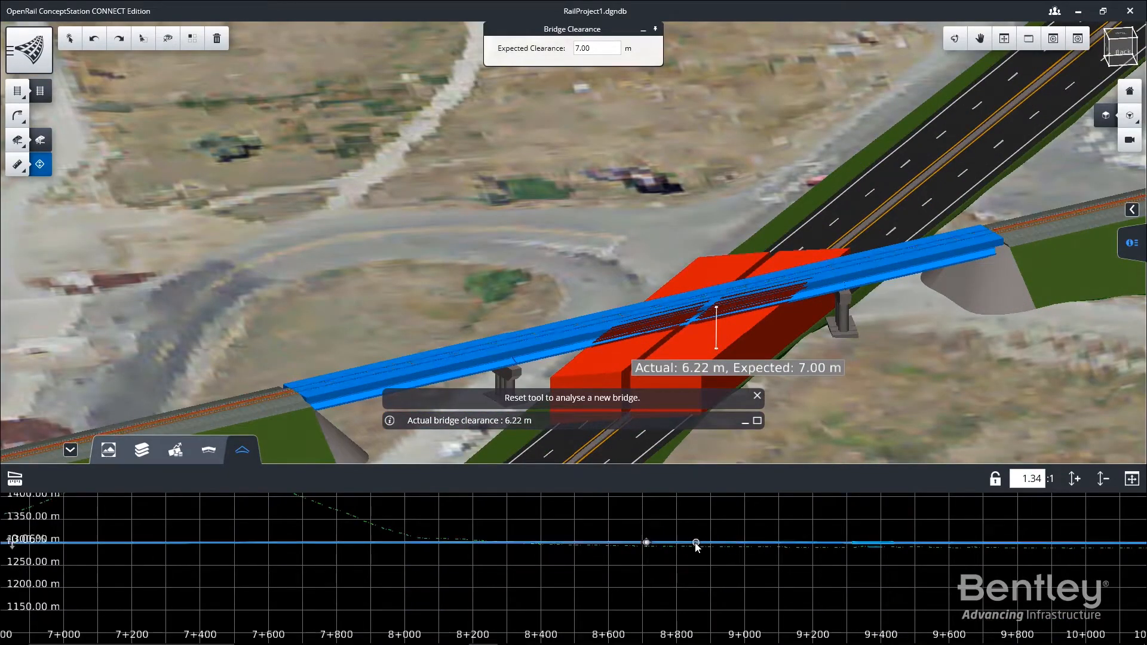
pyautogui.scroll(4, 648, 541)
pyautogui.scroll(2, 641, 583)
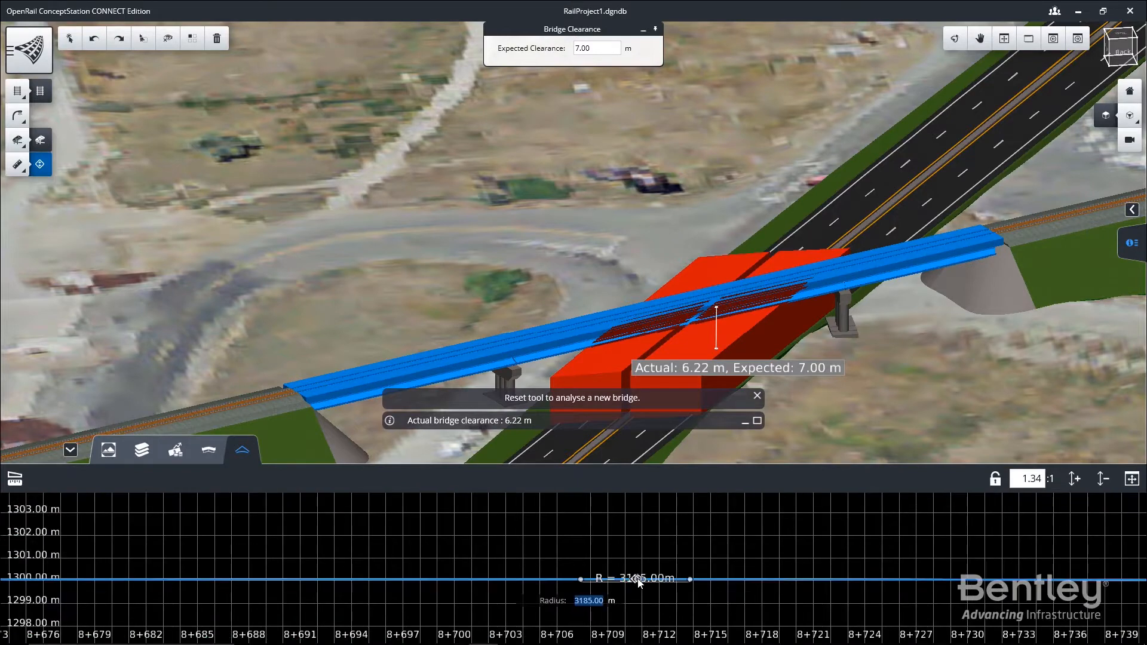
pyautogui.rightClick(679, 583)
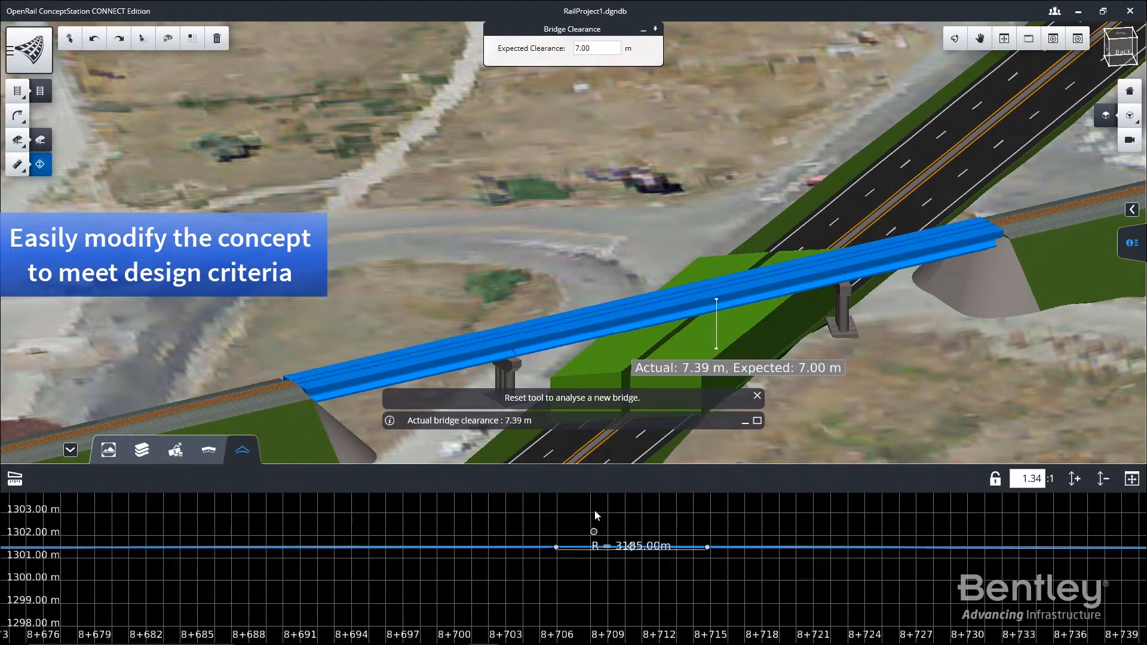
pyautogui.click(833, 385)
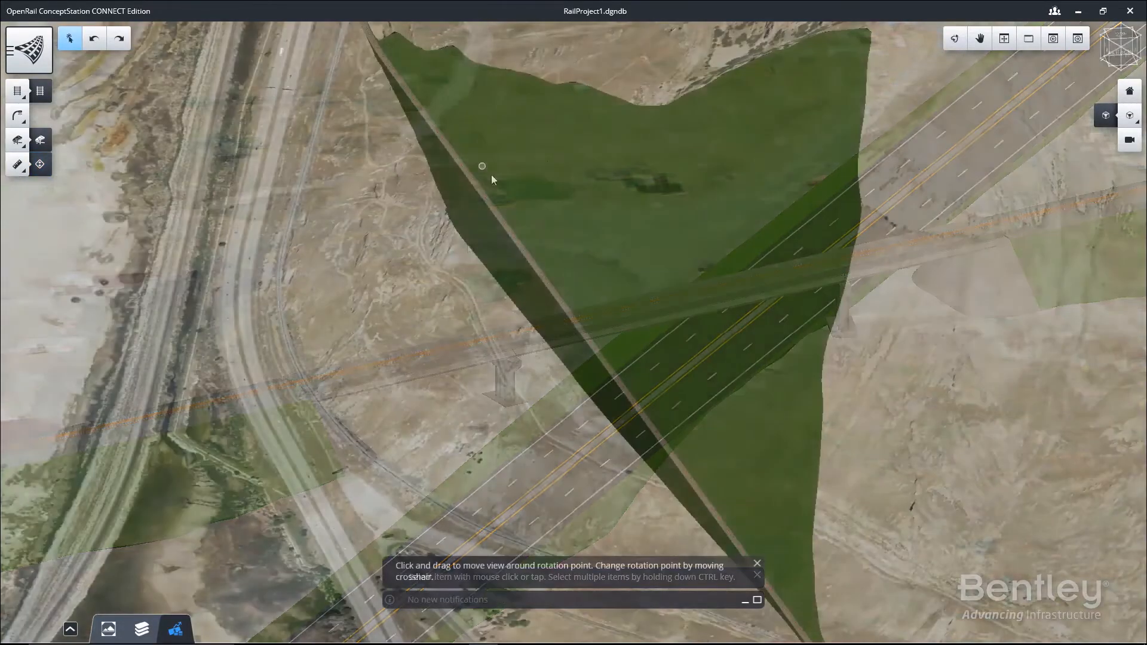
# - Place a tunnel along the railway through the hill, from about station 6+593 to about 8+260
pyautogui.click(533, 227)
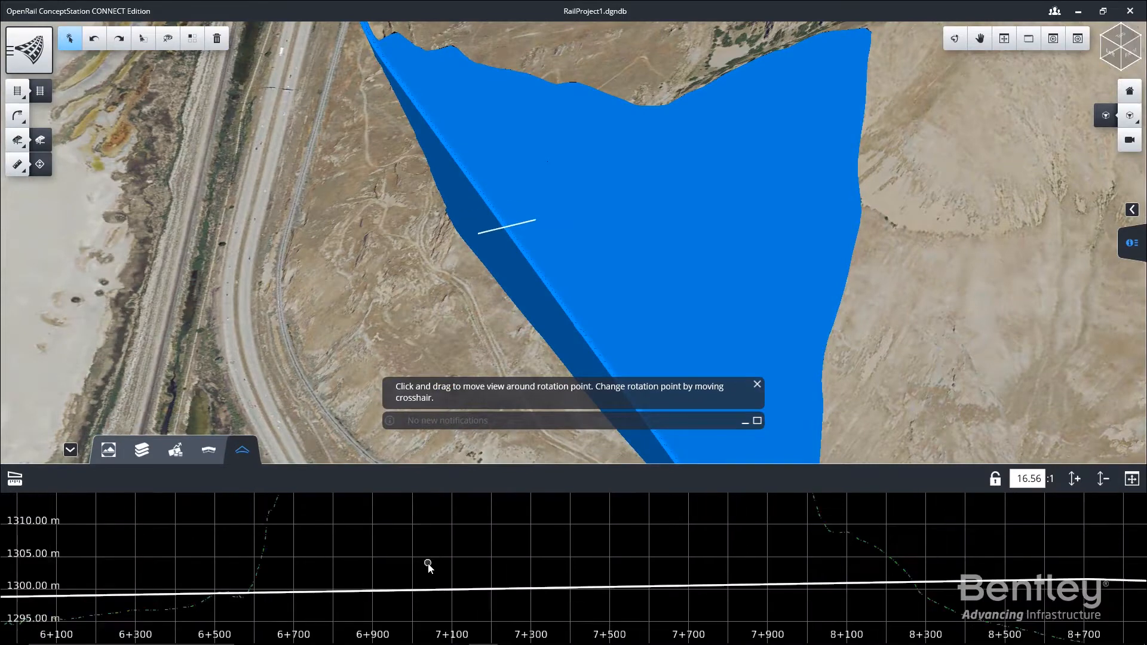
pyautogui.scroll(-5, 435, 573)
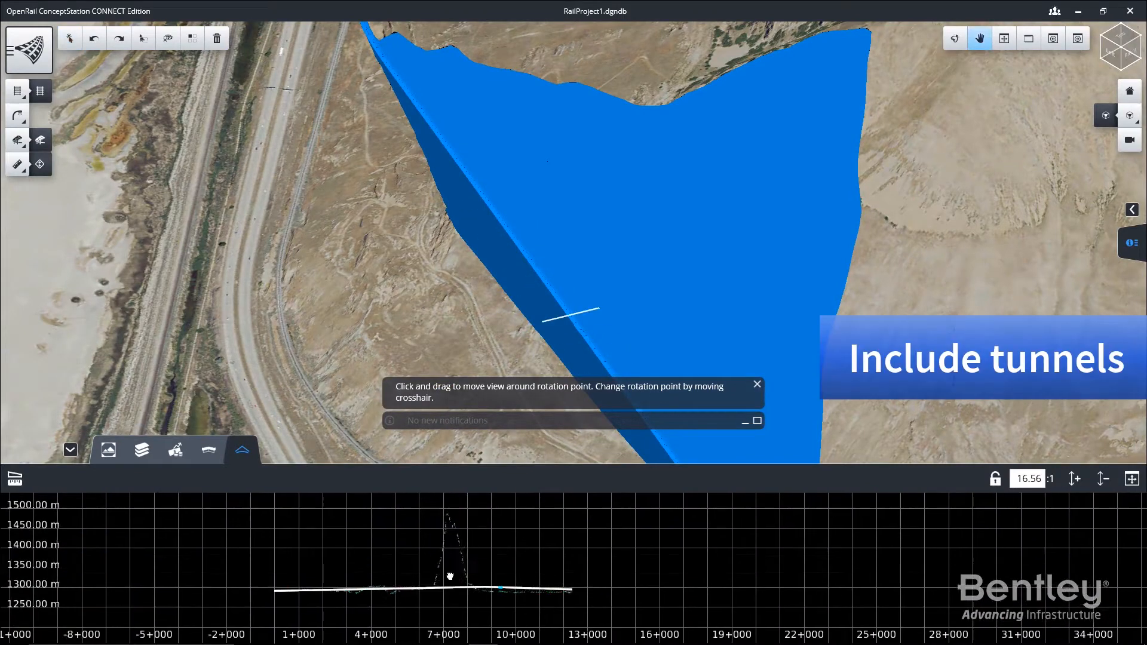
pyautogui.scroll(3, 454, 591)
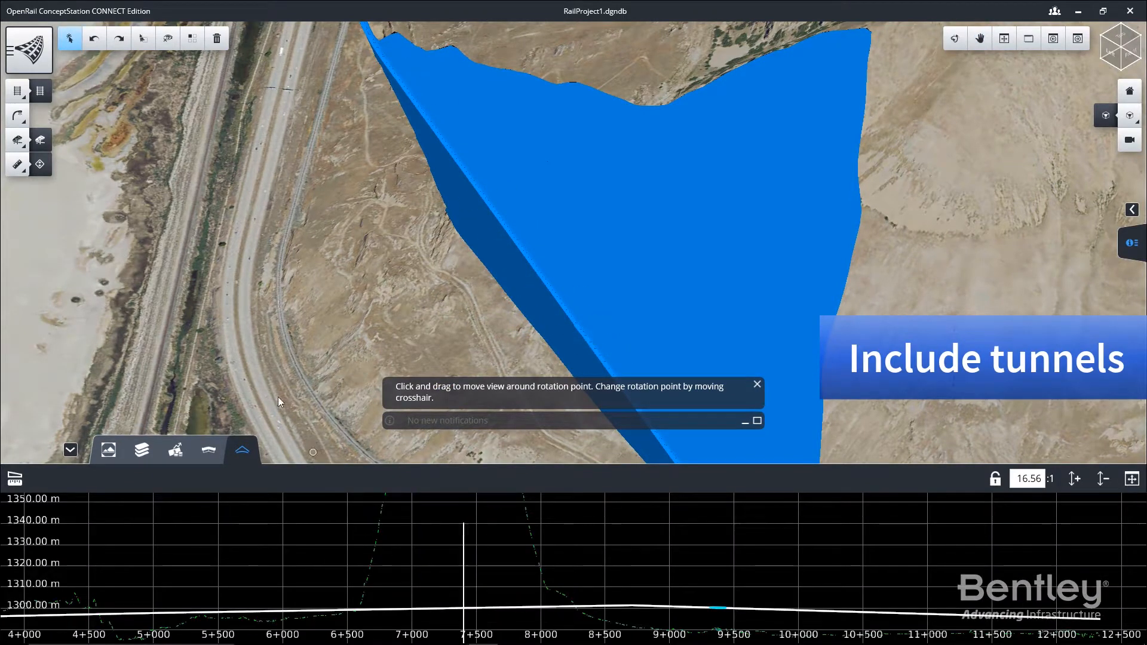
pyautogui.click(27, 144)
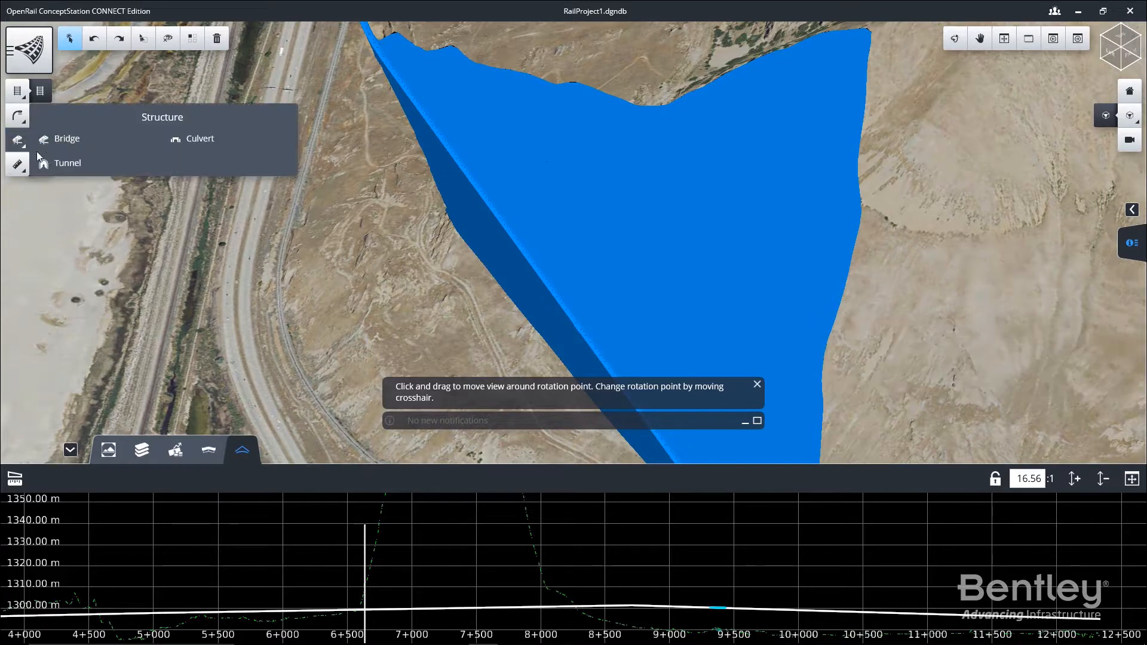
pyautogui.click(67, 165)
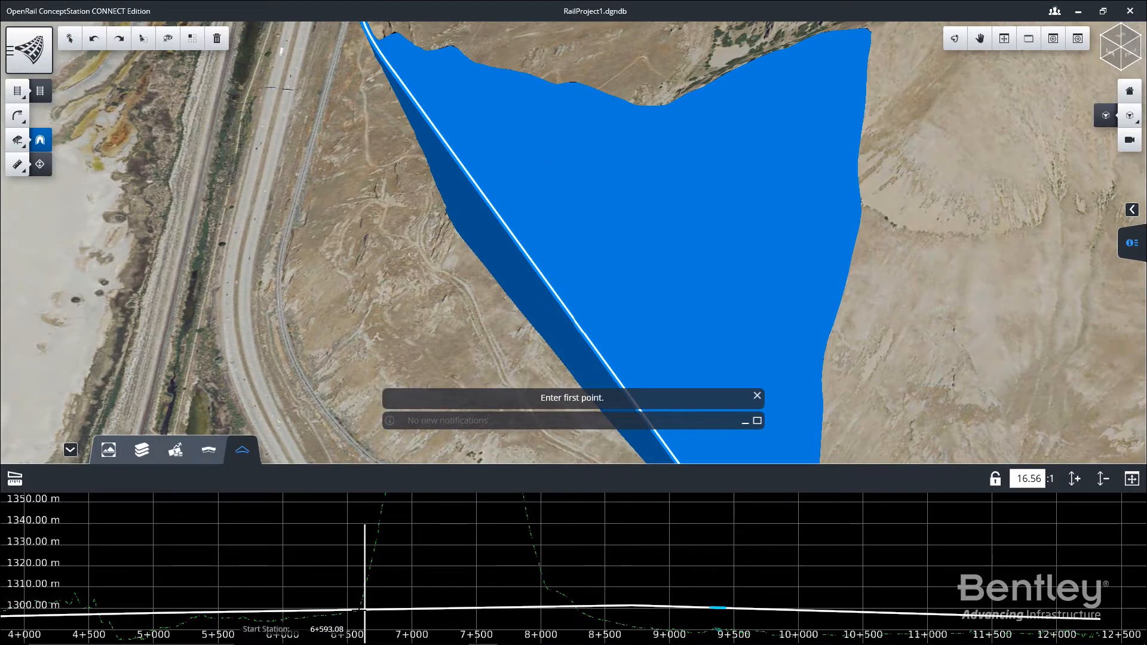
pyautogui.click(360, 610)
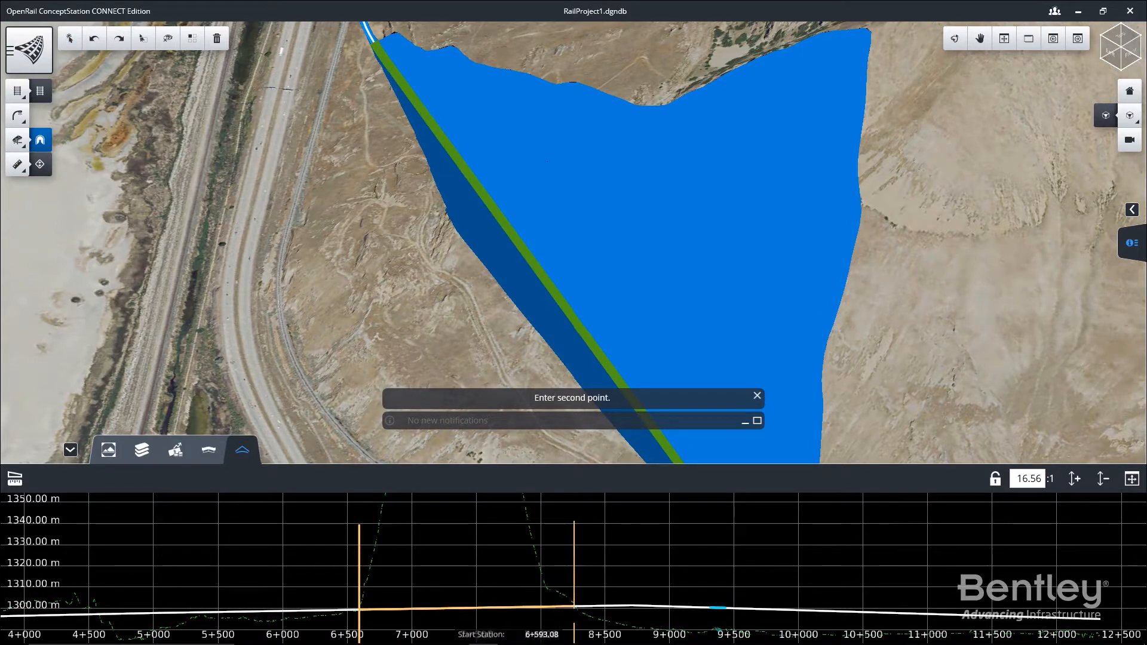
pyautogui.click(517, 184)
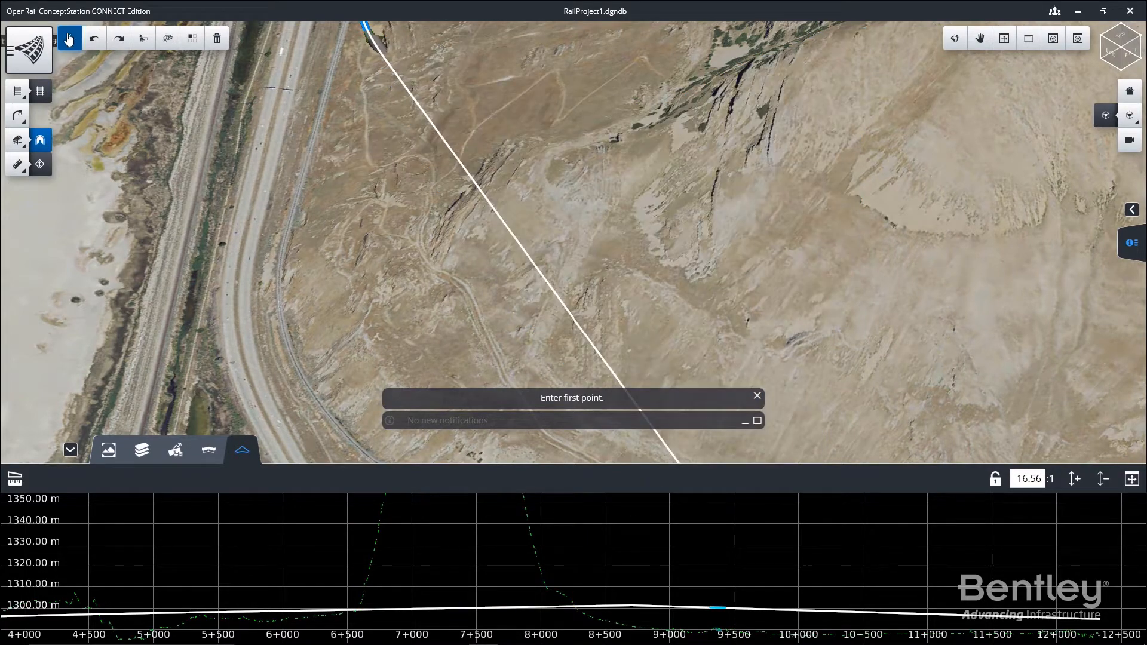
pyautogui.click(68, 38)
pyautogui.click(71, 450)
# - Move the tunnel's end portal back along the track to about station 8+094 and deselect the tunnel
pyautogui.scroll(-2, 243, 245)
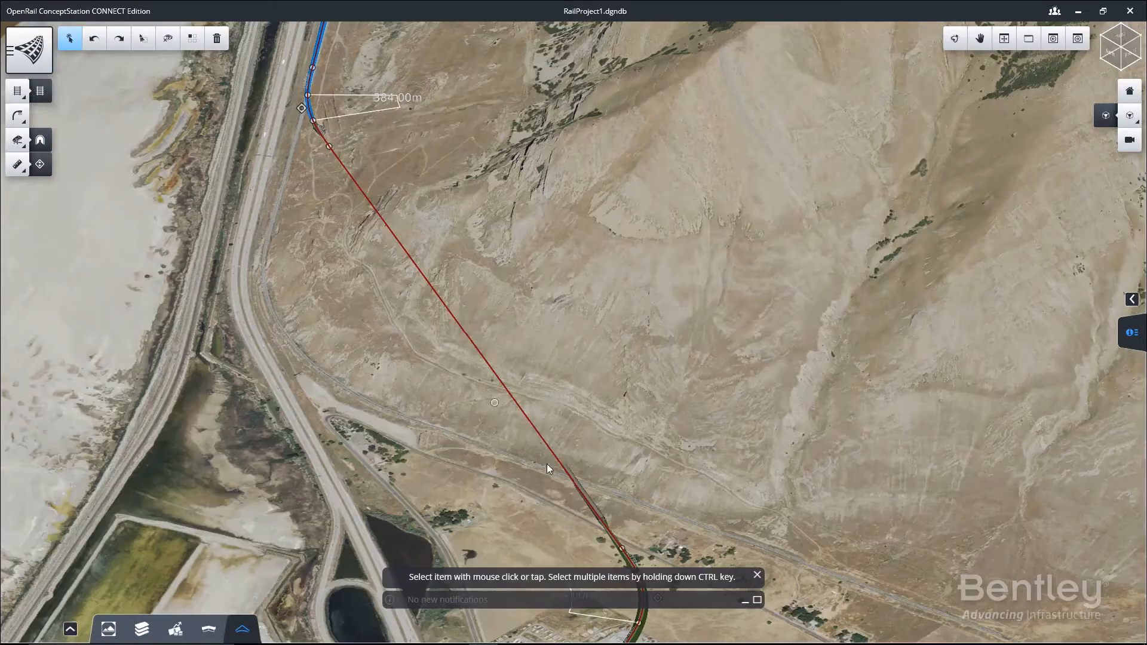
pyautogui.scroll(7, 600, 522)
pyautogui.moveTo(600, 521); pyautogui.dragTo(396, 310, button='middle')
pyautogui.keyDown('shift'); pyautogui.moveTo(397, 310); pyautogui.dragTo(382, 325, button='middle'); pyautogui.keyUp('shift')
pyautogui.click(441, 270)
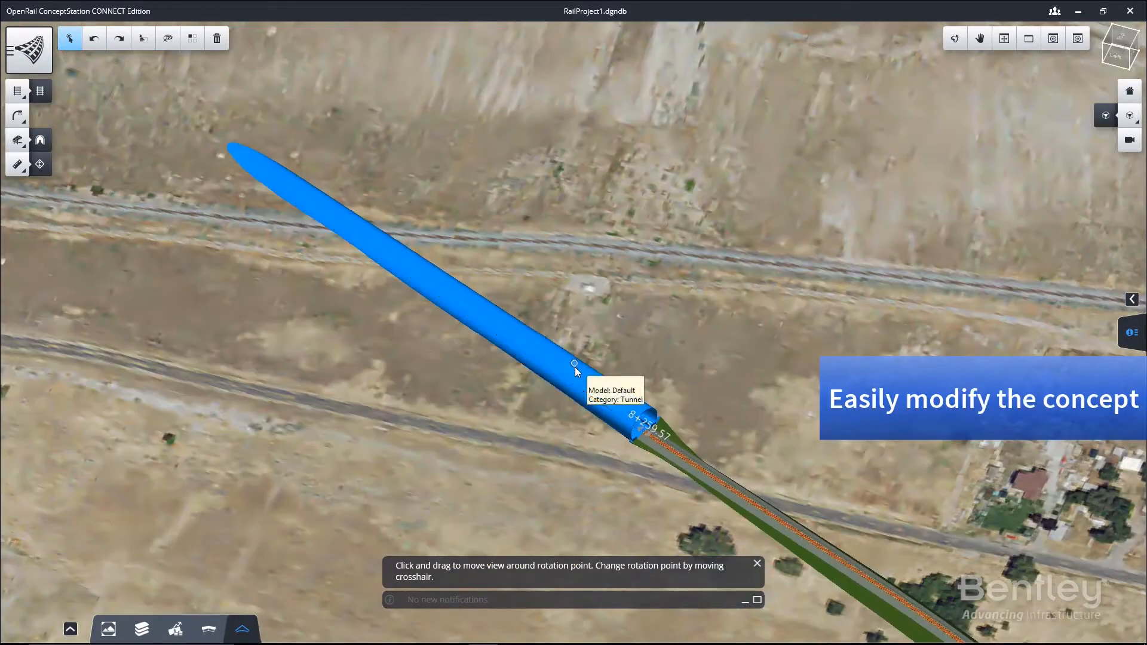
pyautogui.scroll(3, 648, 434)
pyautogui.scroll(-5, 651, 429)
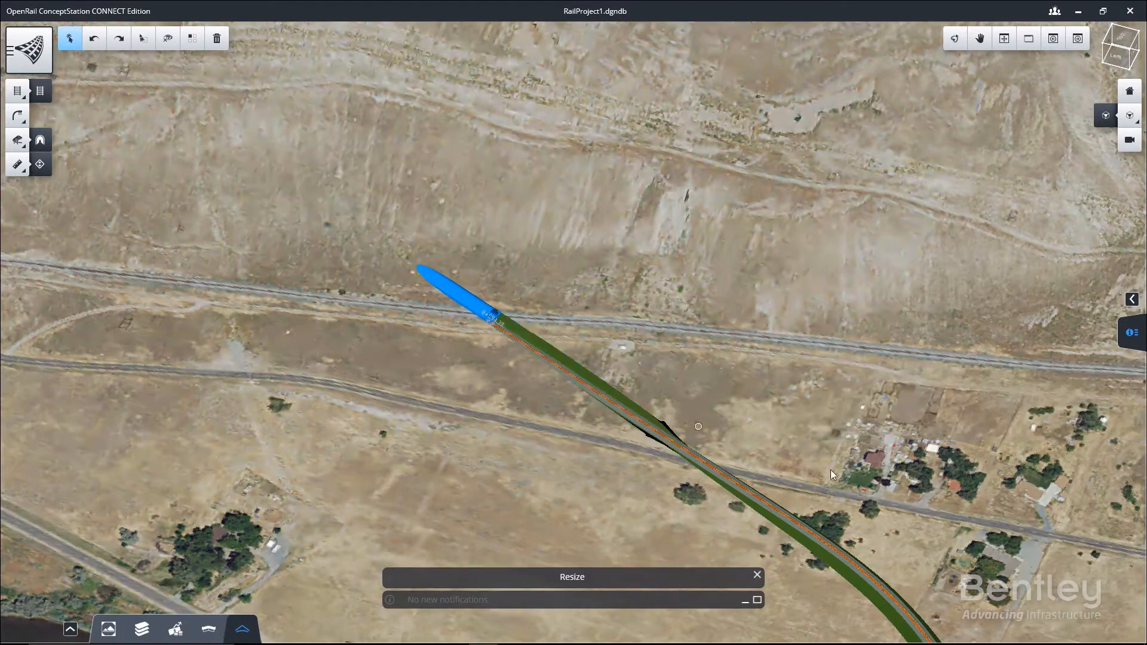
pyautogui.scroll(5, 705, 428)
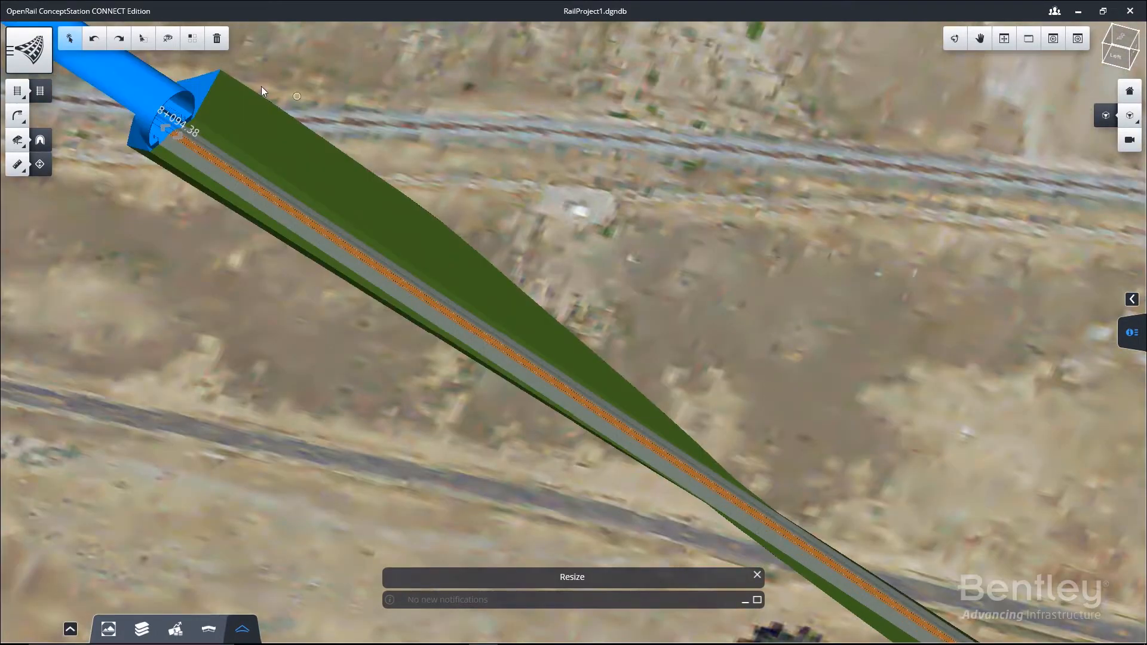
pyautogui.click(532, 209)
# - Set the tunnel's right buffer length to 2 m
pyautogui.scroll(-1, 822, 379)
pyautogui.scroll(2, 461, 198)
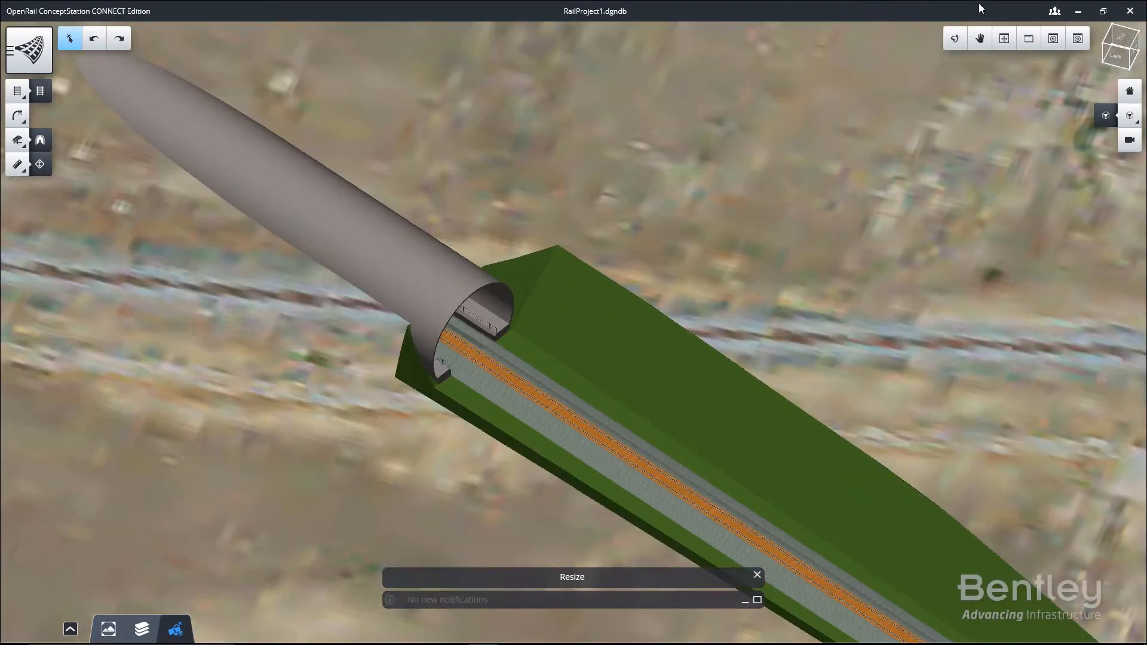
pyautogui.moveTo(566, 330); pyautogui.dragTo(312, 257)
pyautogui.press('Escape')
pyautogui.click(464, 255)
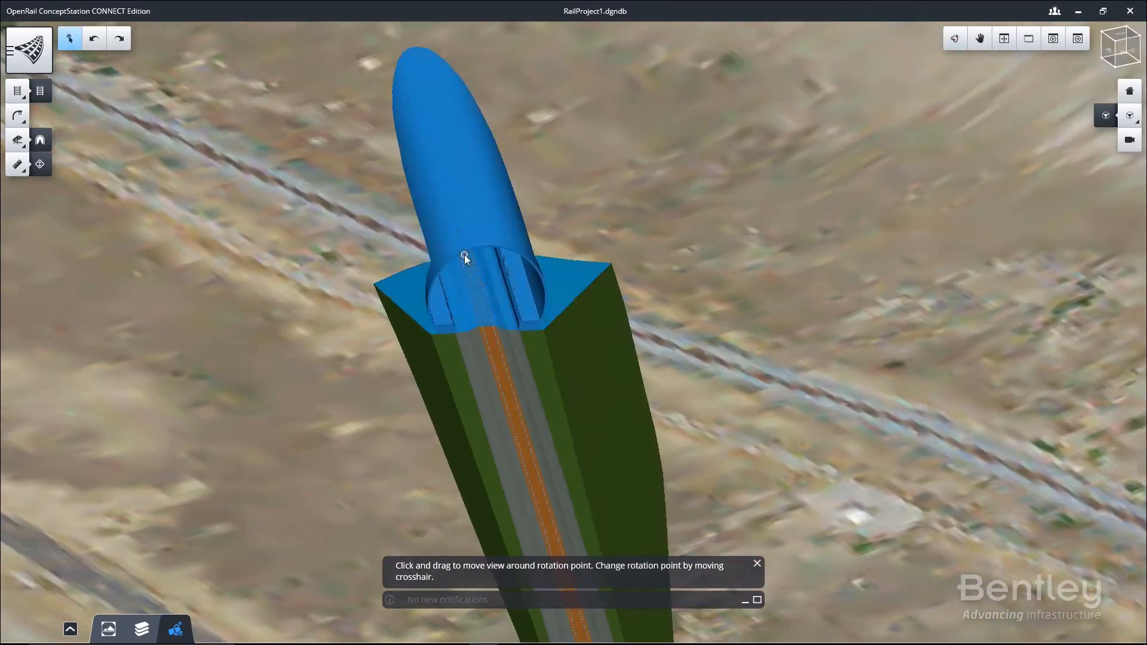
pyautogui.click(1130, 298)
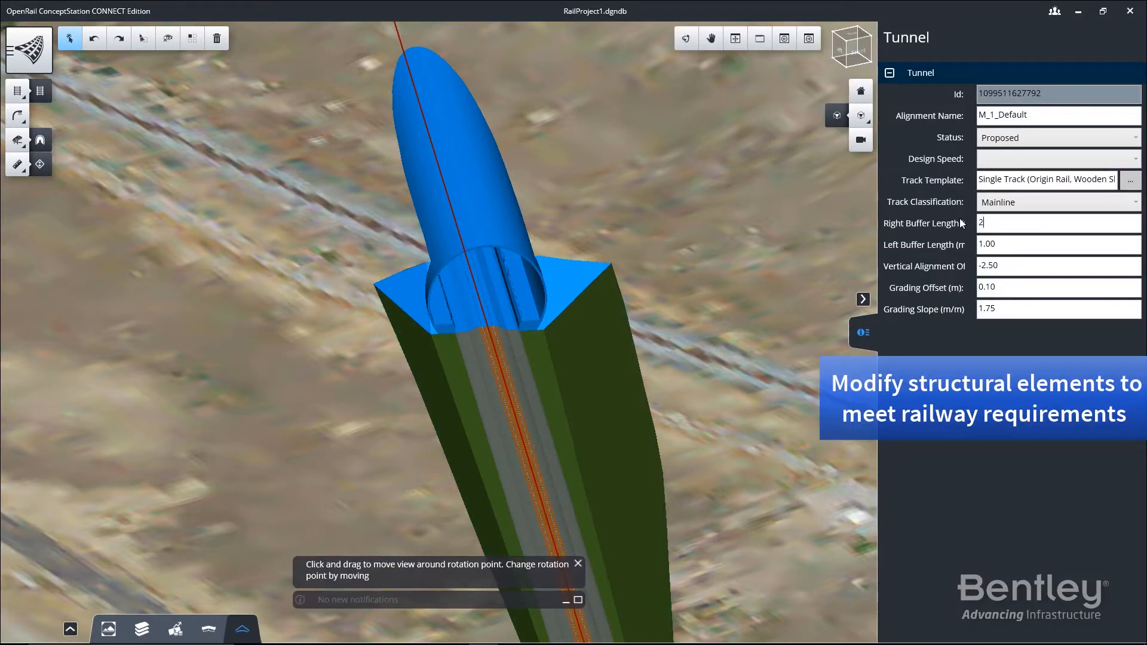
pyautogui.press('Return')
pyautogui.click(574, 338)
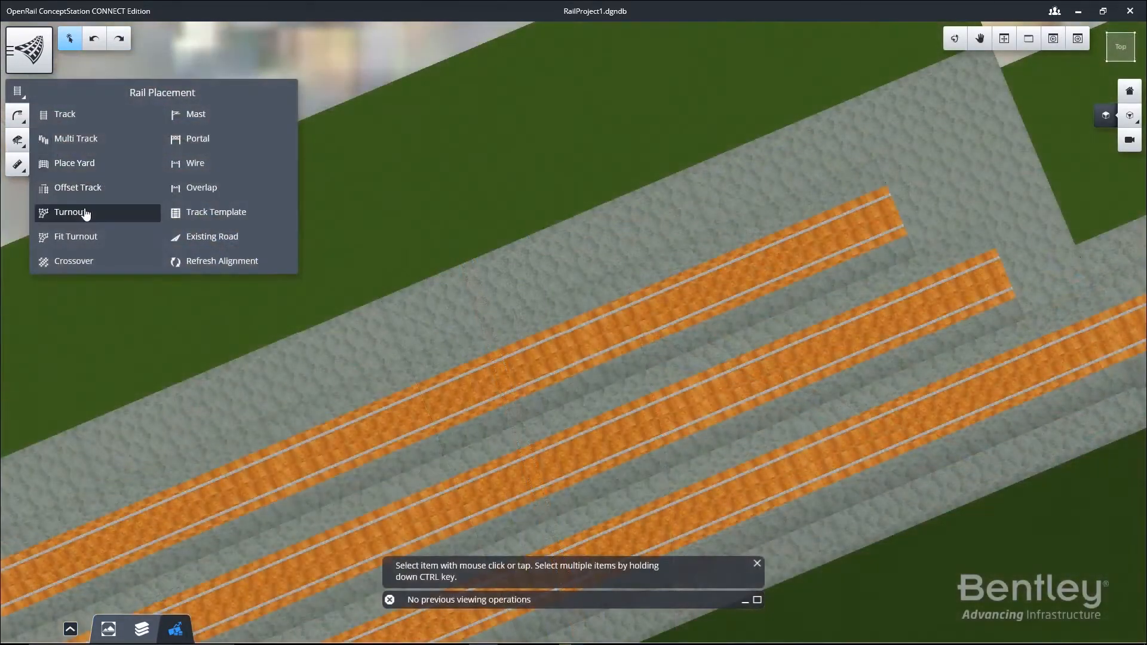
# - Start turnout placement with the AV 6 turnout from the 113A folder of the turnout library
pyautogui.click(85, 213)
pyautogui.click(565, 90)
pyautogui.doubleClick(227, 245)
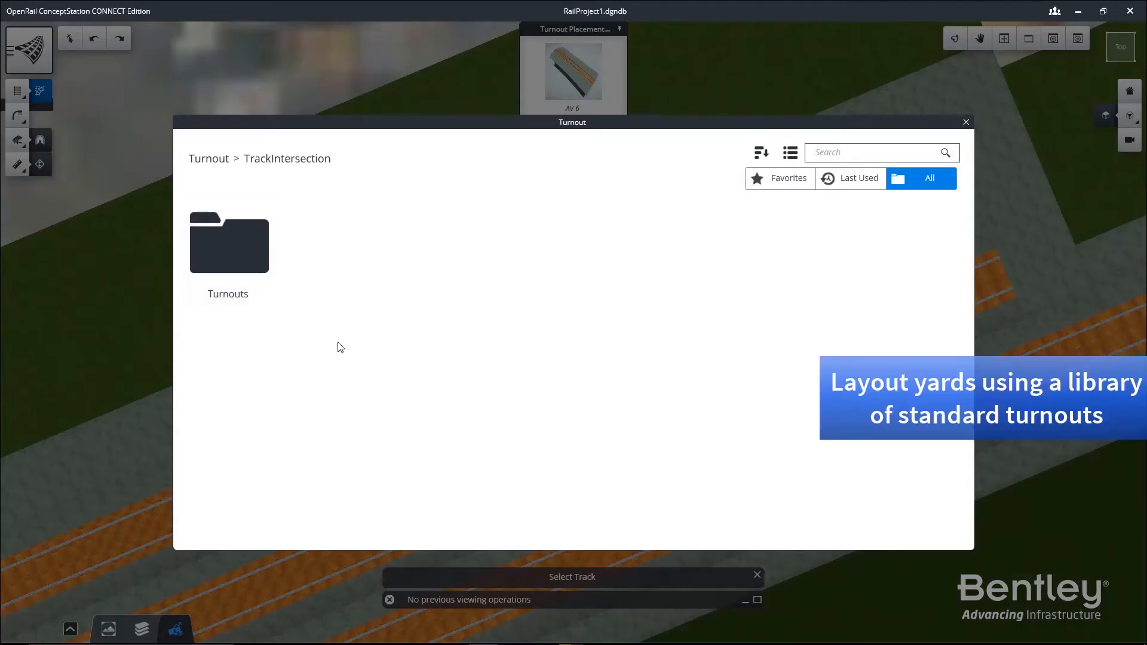
pyautogui.doubleClick(224, 265)
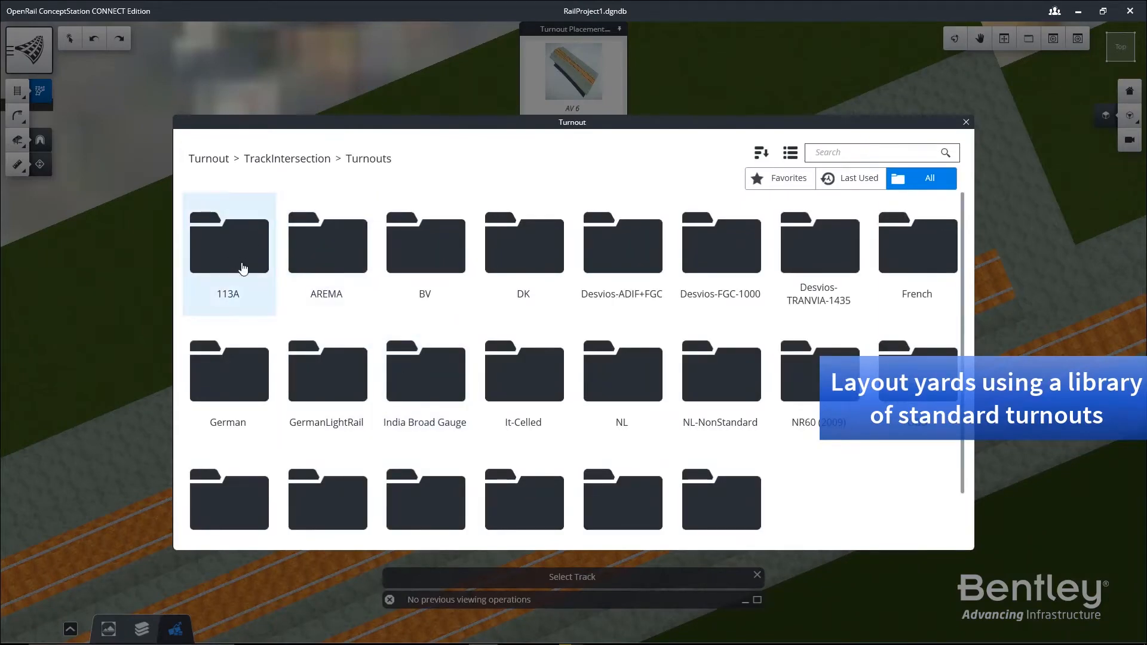
pyautogui.doubleClick(242, 268)
pyautogui.doubleClick(268, 245)
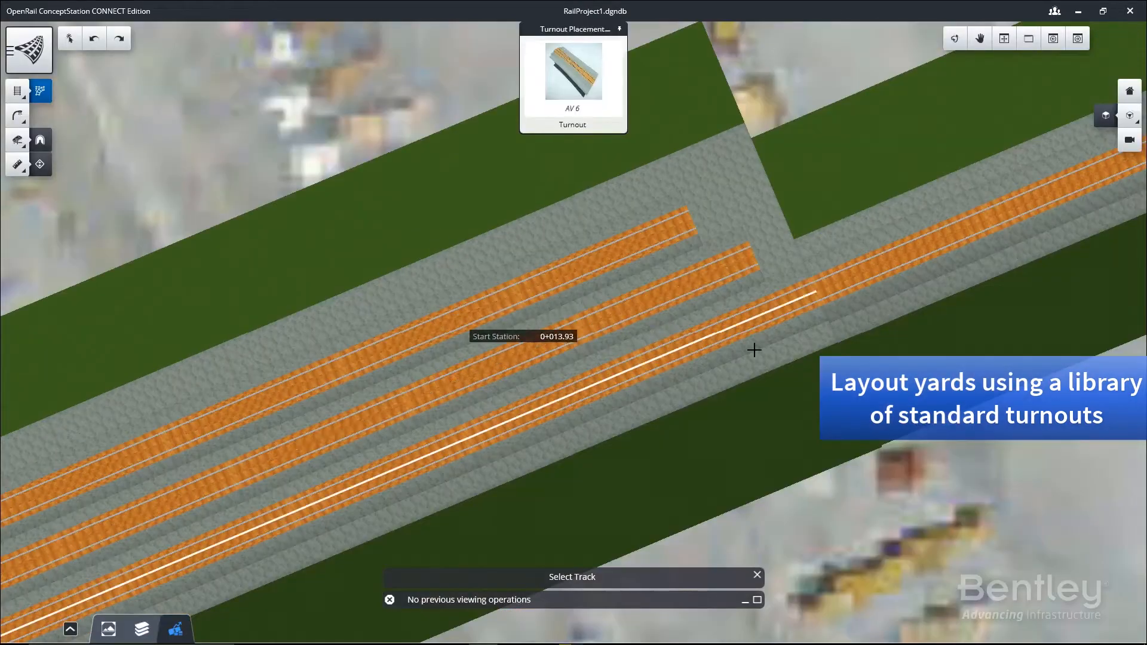
# - Place the turnout near the yard end of the lowest track, branching toward the middle track
pyautogui.click(762, 309)
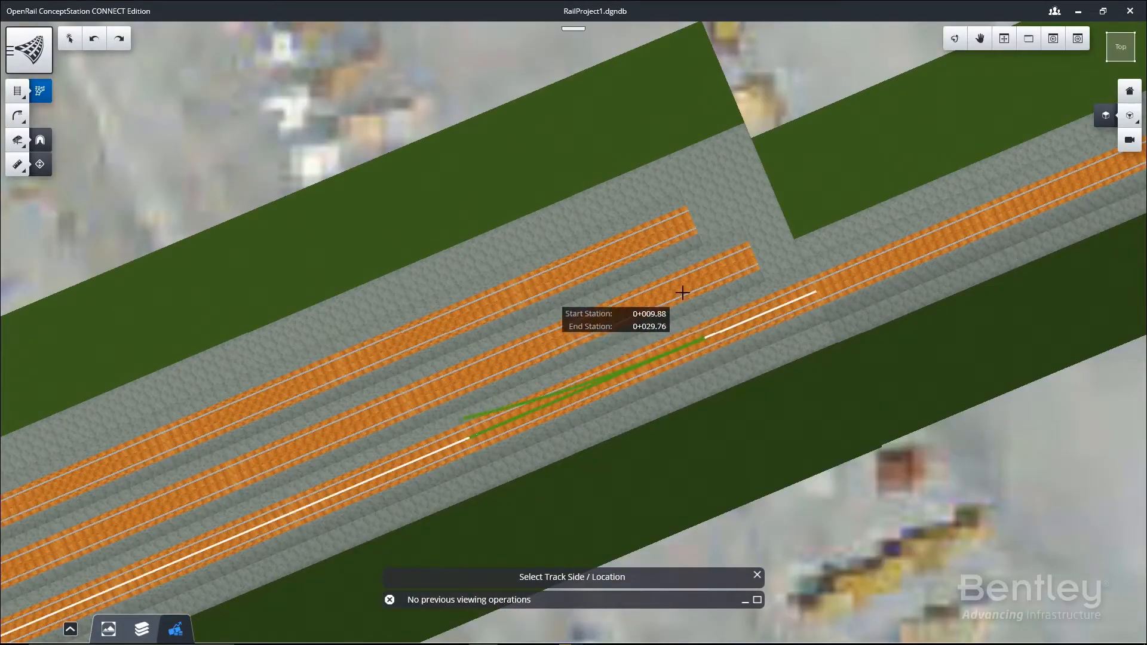
pyautogui.click(657, 273)
pyautogui.scroll(2, 668, 321)
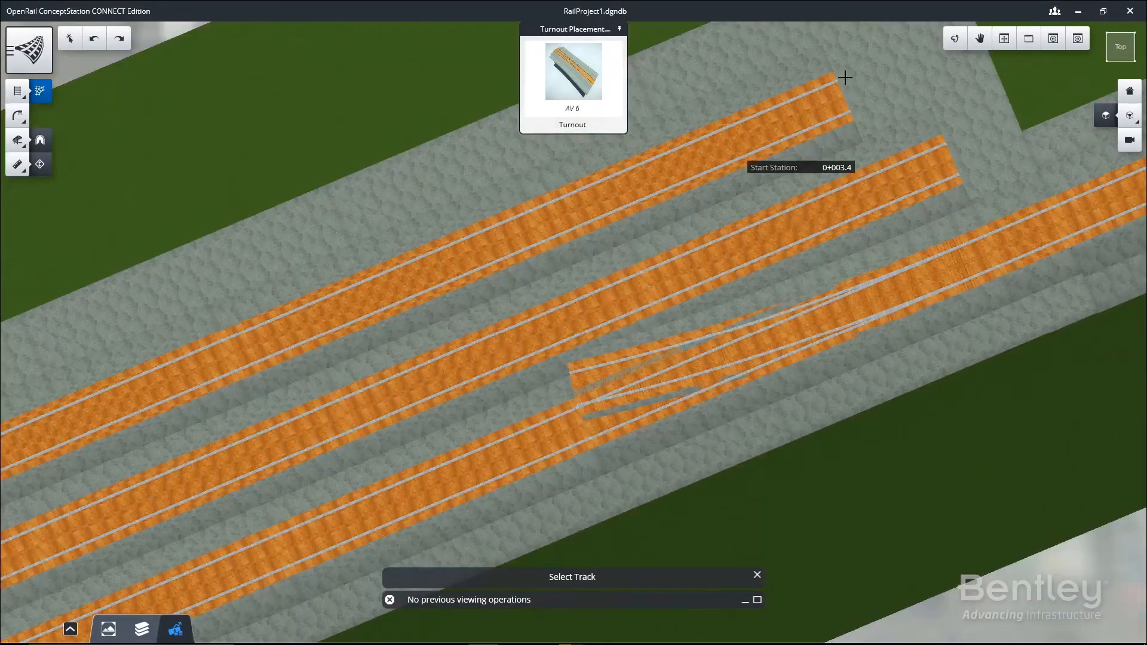
pyautogui.click(70, 39)
# - Snap the start point of the uppermost yard track onto the free branch end of the placed turnout
pyautogui.click(306, 325)
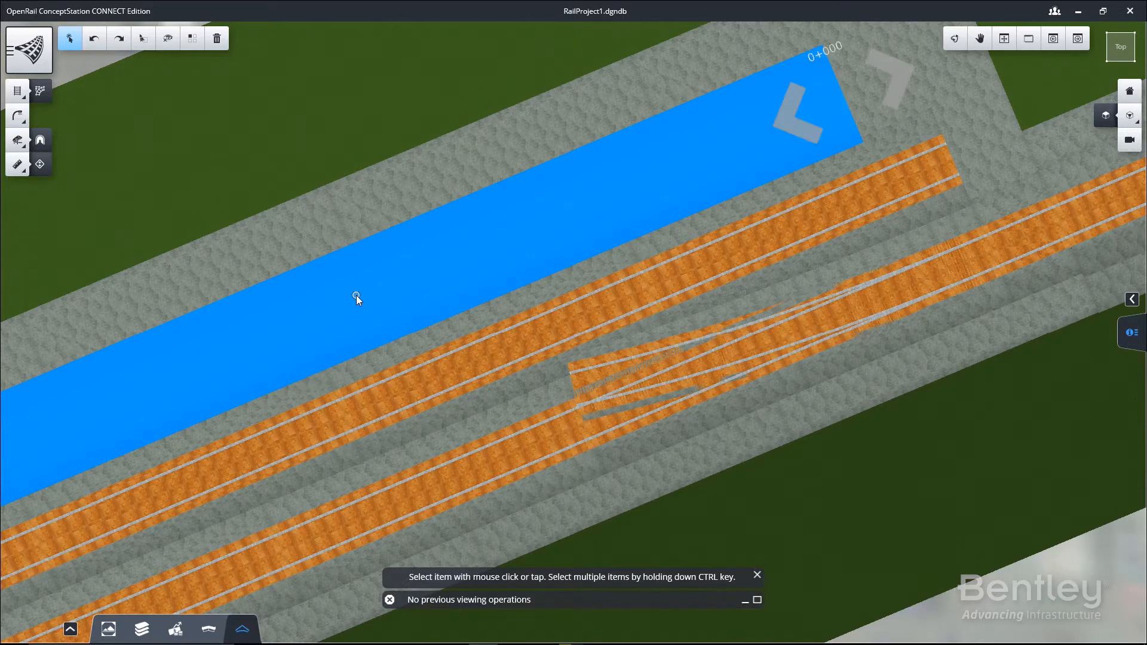
pyautogui.click(356, 295)
pyautogui.moveTo(834, 102); pyautogui.dragTo(556, 385)
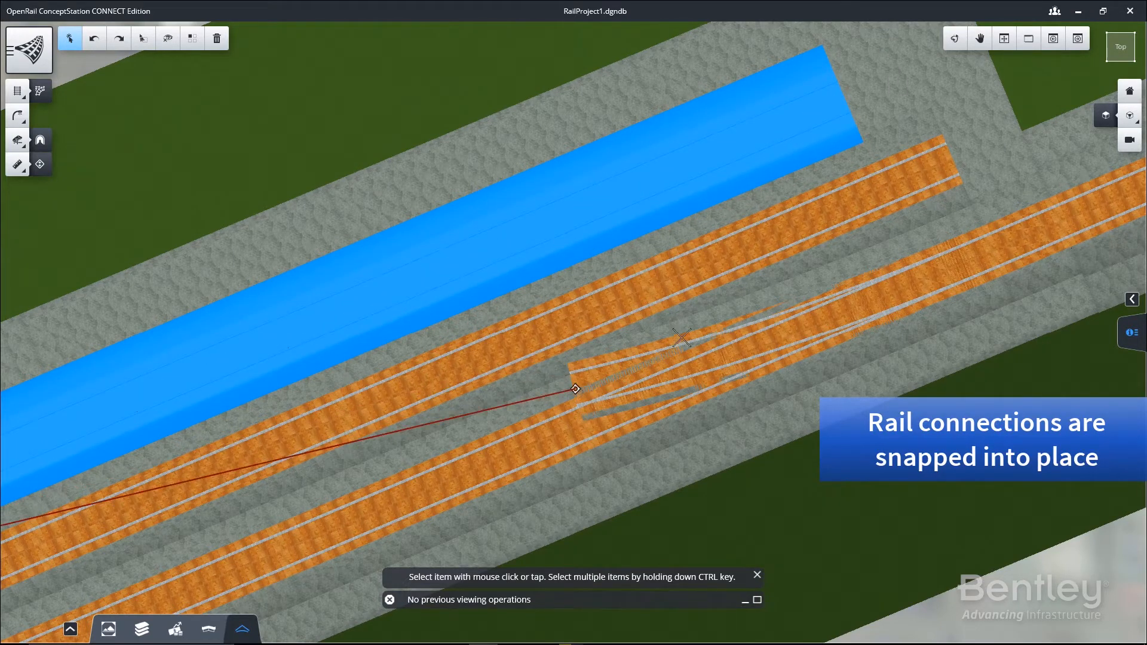
pyautogui.moveTo(485, 409); pyautogui.dragTo(860, 225, button='middle')
pyautogui.click(810, 400)
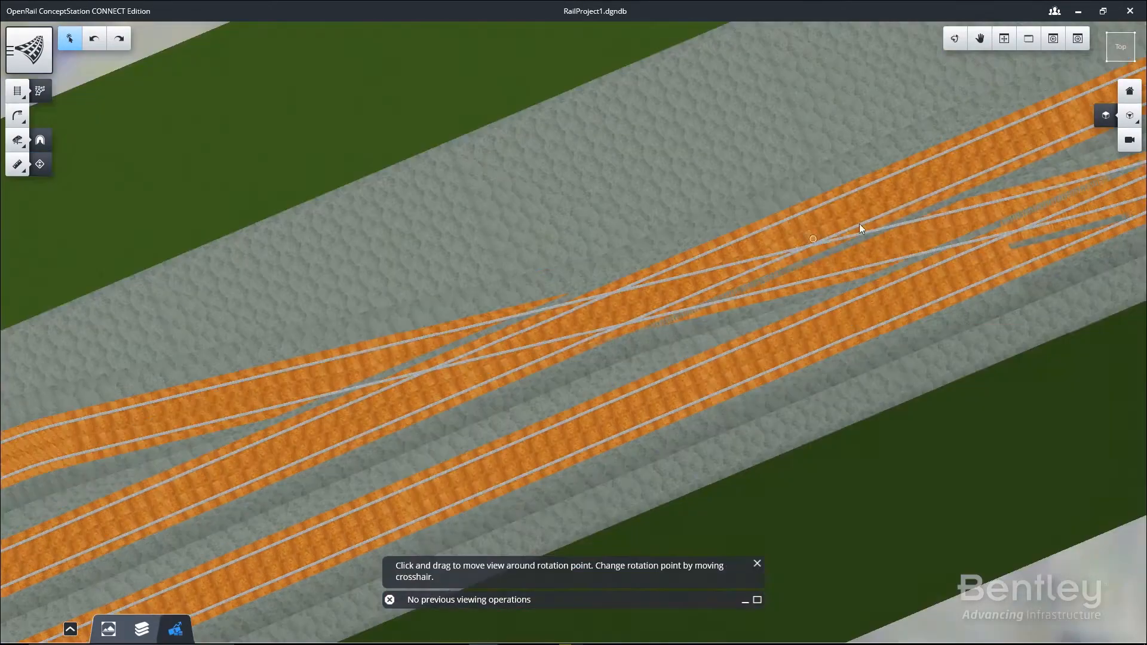
# - Fit an AV 6 turnout between the connecting track as main line and the middle yard track as branch line
pyautogui.scroll(-3, 877, 237)
pyautogui.click(15, 101)
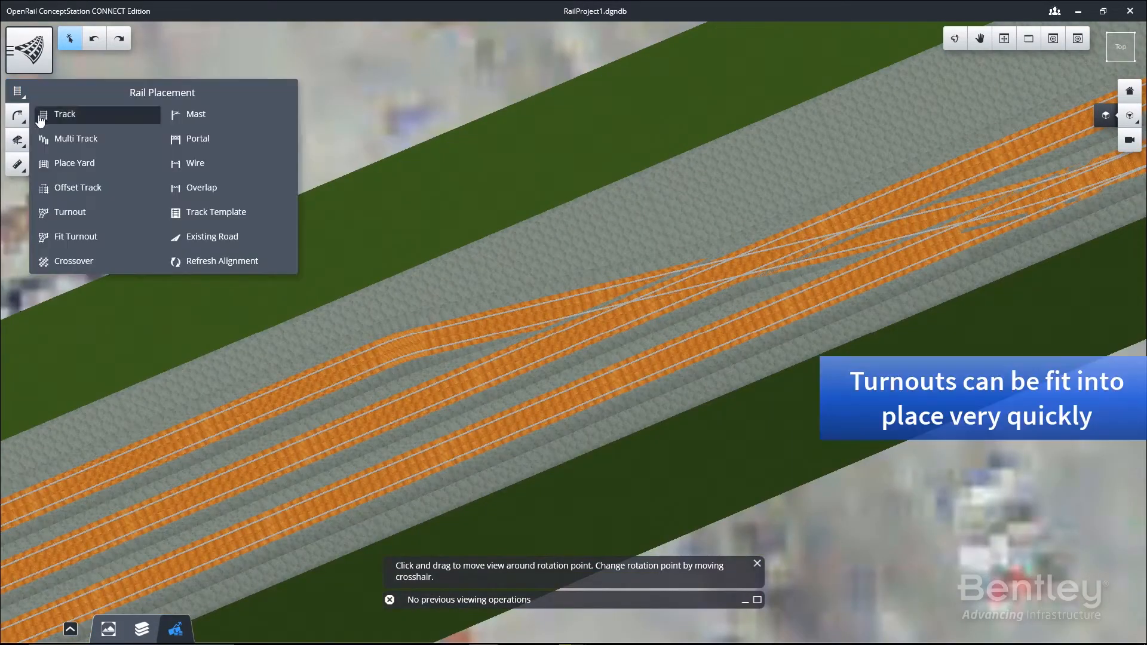
pyautogui.click(70, 228)
pyautogui.click(564, 305)
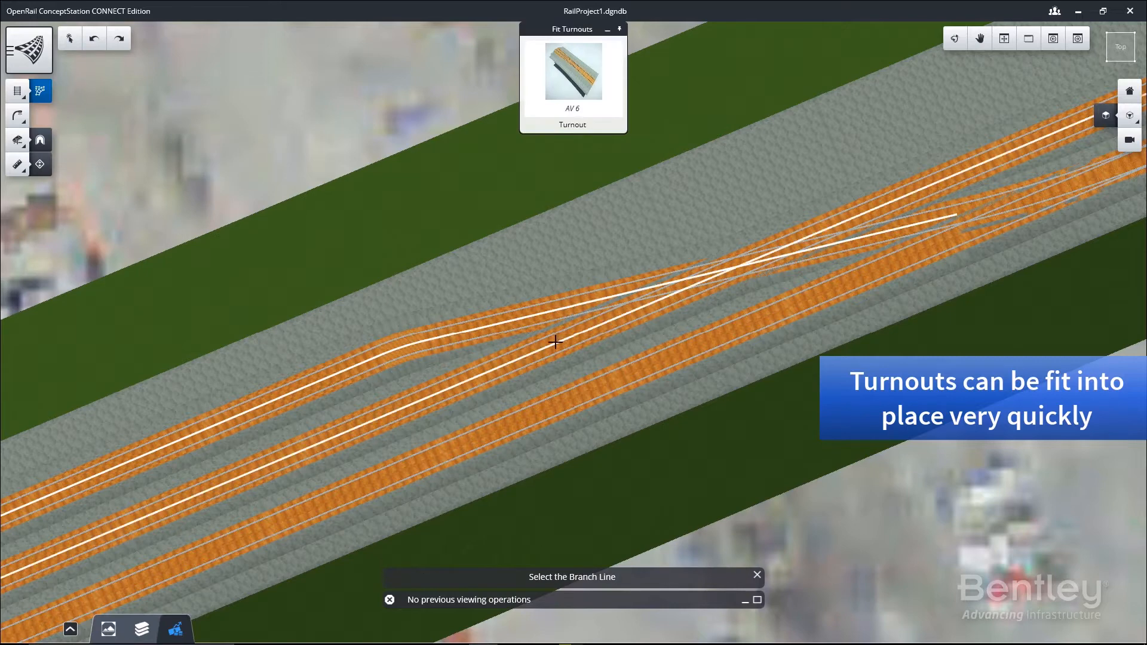
pyautogui.click(561, 340)
pyautogui.click(585, 328)
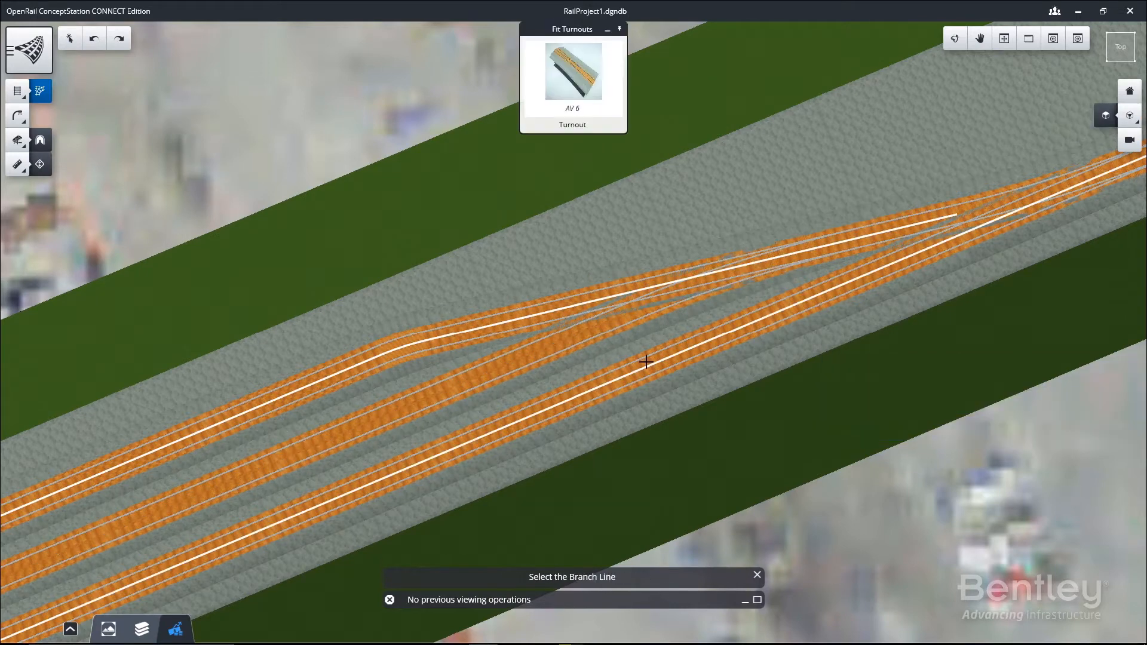
# - Examine the properties of the turnout fitted between the connecting track and the middle yard track
pyautogui.scroll(3, 789, 198)
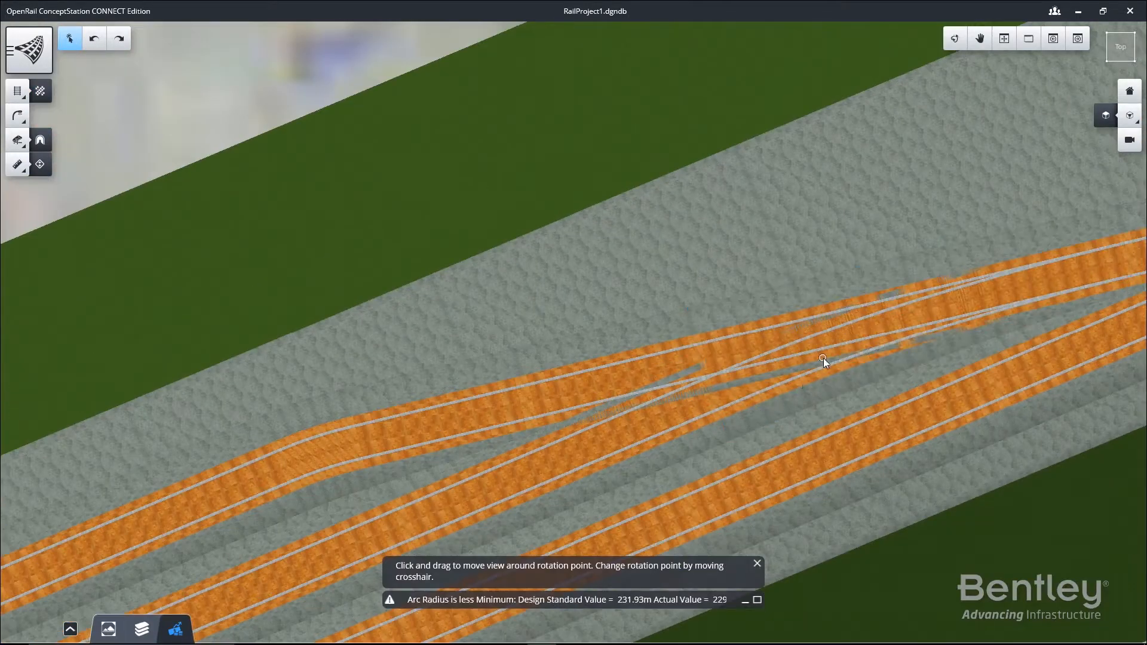
pyautogui.click(823, 352)
pyautogui.click(1133, 298)
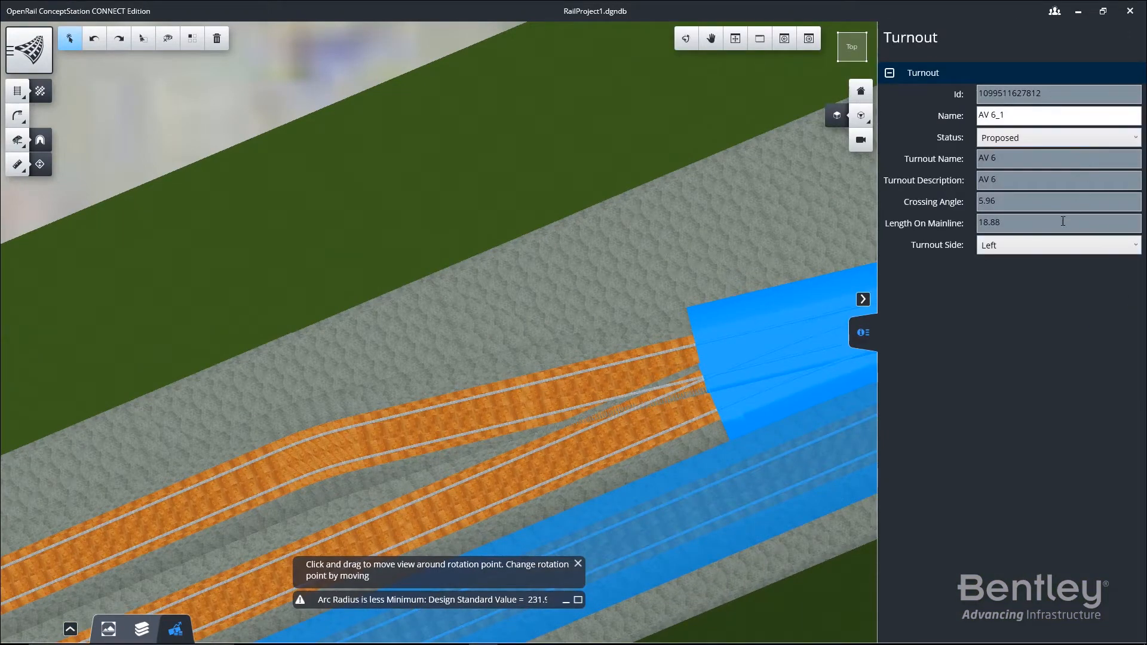
# - Close the turnout's properties, clear the selection, and inspect the fitted yard turnouts from an oblique angle
pyautogui.click(863, 299)
pyautogui.click(220, 183)
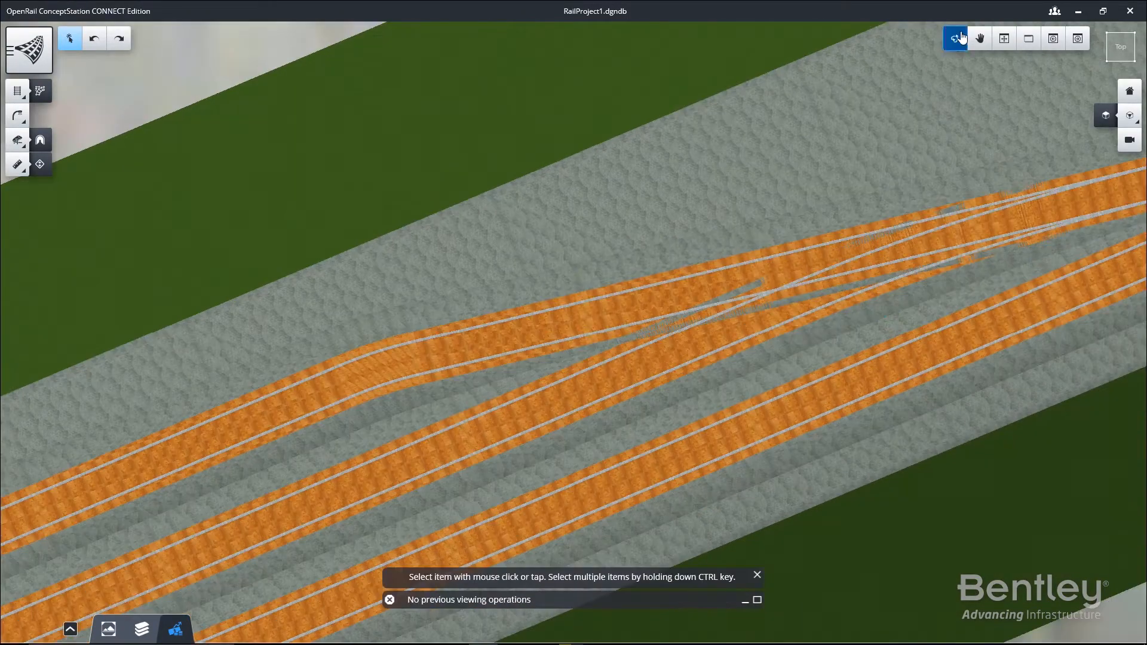
pyautogui.click(957, 39)
pyautogui.moveTo(438, 466); pyautogui.dragTo(776, 274)
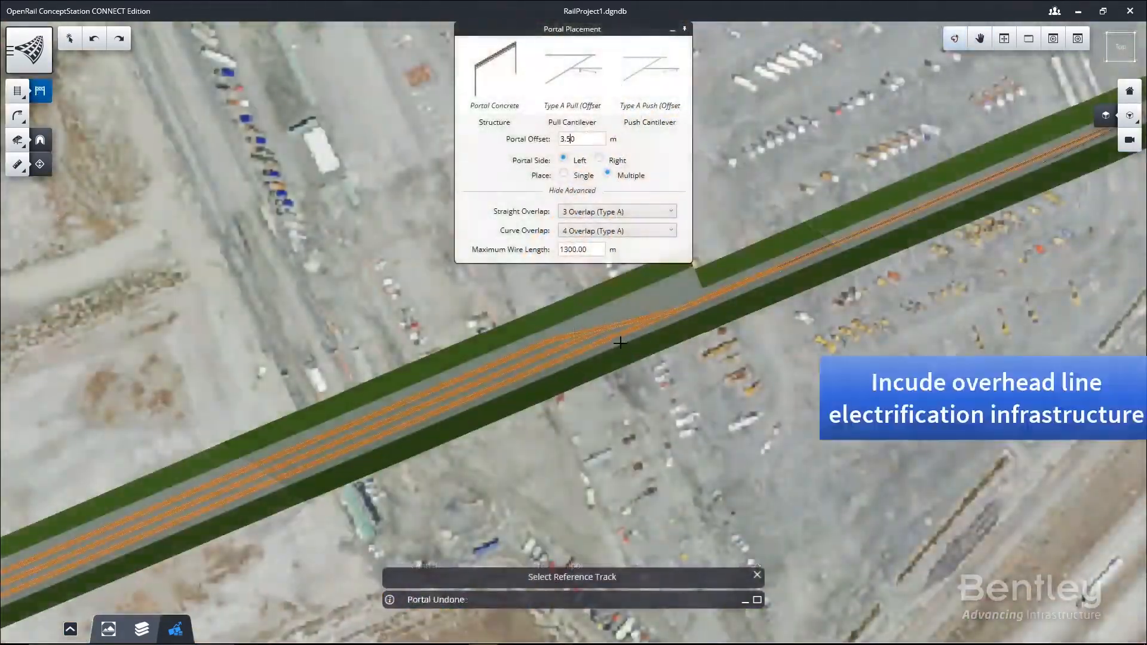
# - Set the lowest yard track as the portal reference track and the middle and uppermost tracks as electrified tracks
pyautogui.scroll(1, 620, 343)
pyautogui.click(565, 348)
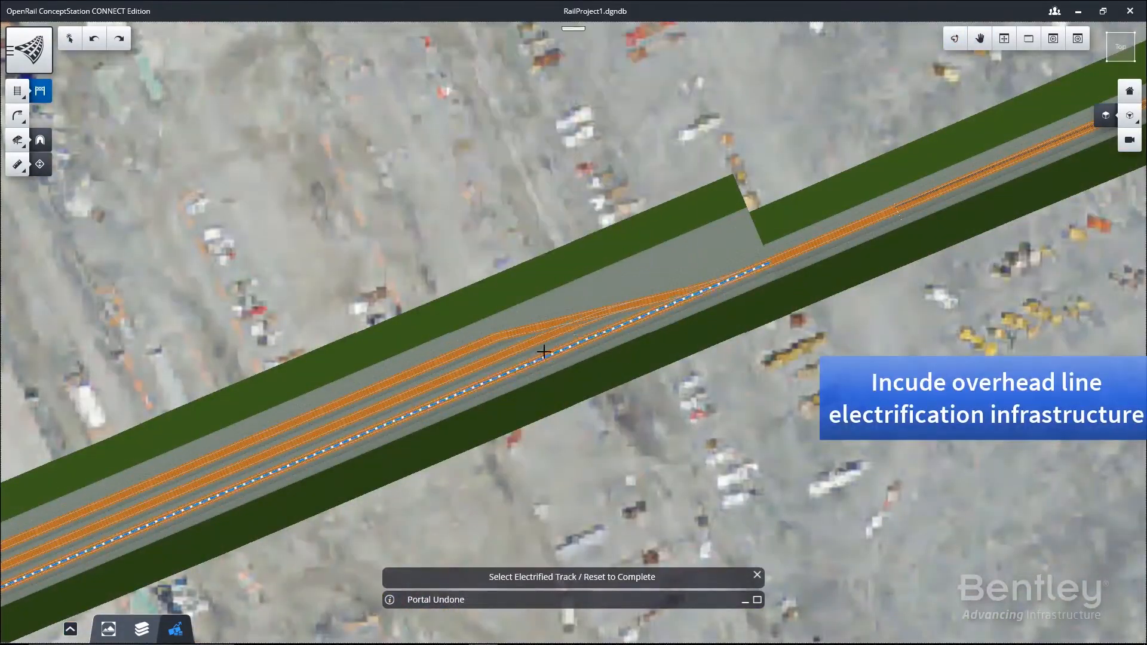
pyautogui.click(520, 349)
pyautogui.click(478, 341)
pyautogui.rightClick(479, 341)
# - Place multiple concrete portals along the three yard tracks, starting near the turnouts and covering about 825 m
pyautogui.click(533, 369)
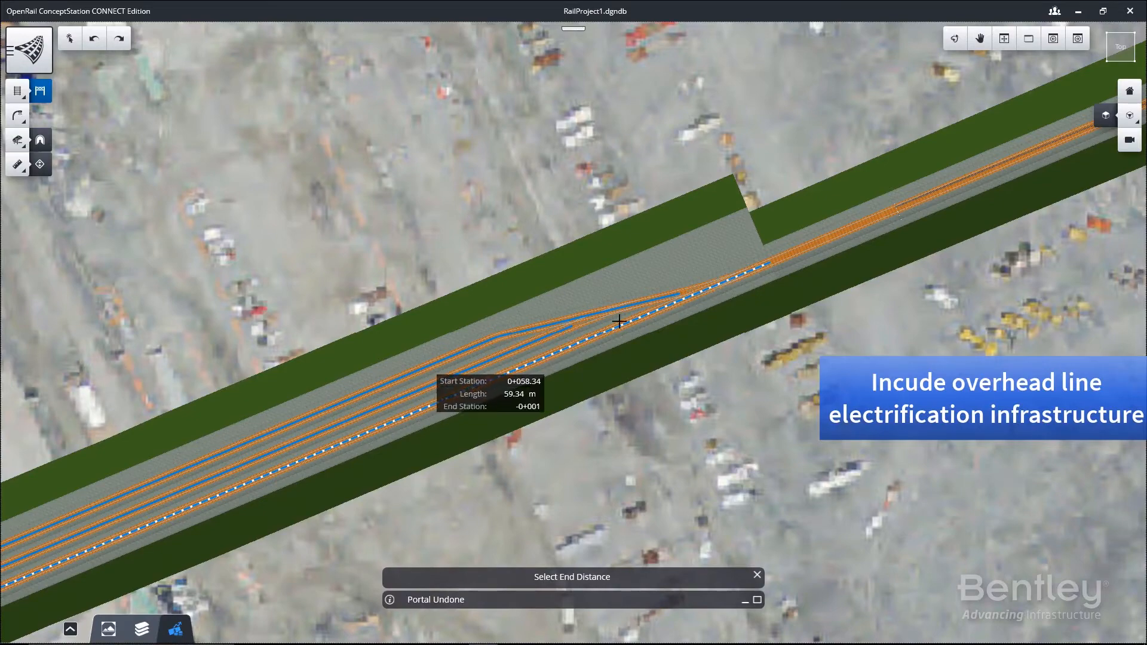
pyautogui.scroll(-5, 597, 358)
pyautogui.scroll(2, 98, 569)
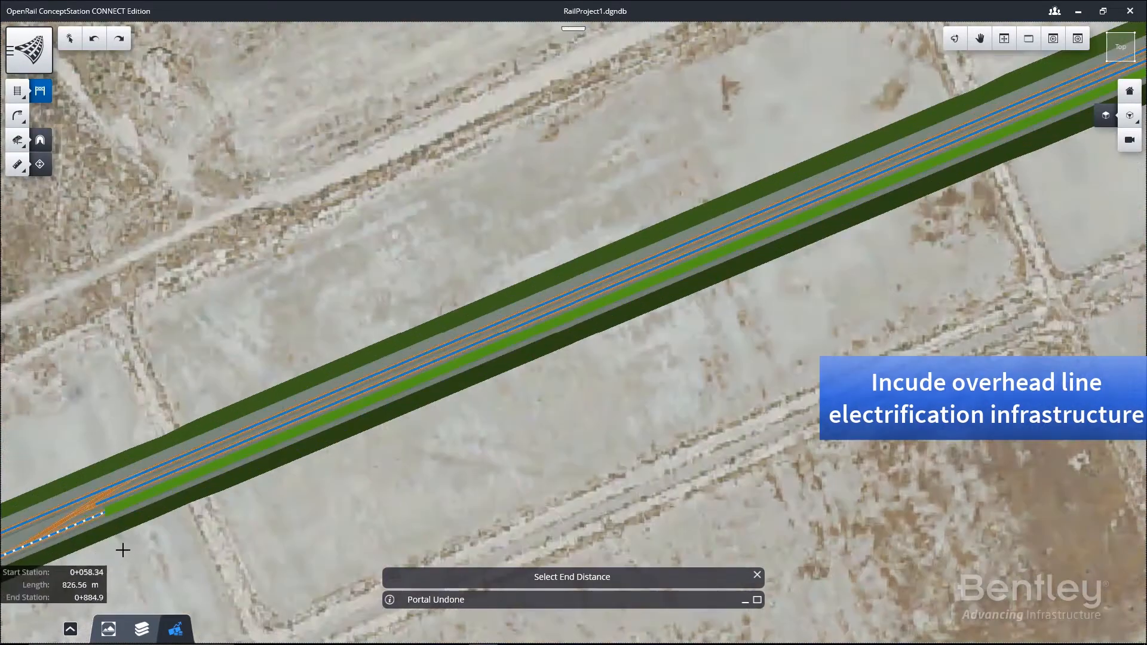
pyautogui.click(131, 540)
pyautogui.moveTo(1029, 174)
pyautogui.mouseDown(button='middle')
pyautogui.moveTo(806, 316)
pyautogui.moveTo(634, 404)
pyautogui.mouseUp(button='middle')
pyautogui.moveTo(908, 248); pyautogui.dragTo(384, 427, button='middle')
pyautogui.scroll(4, 951, 121)
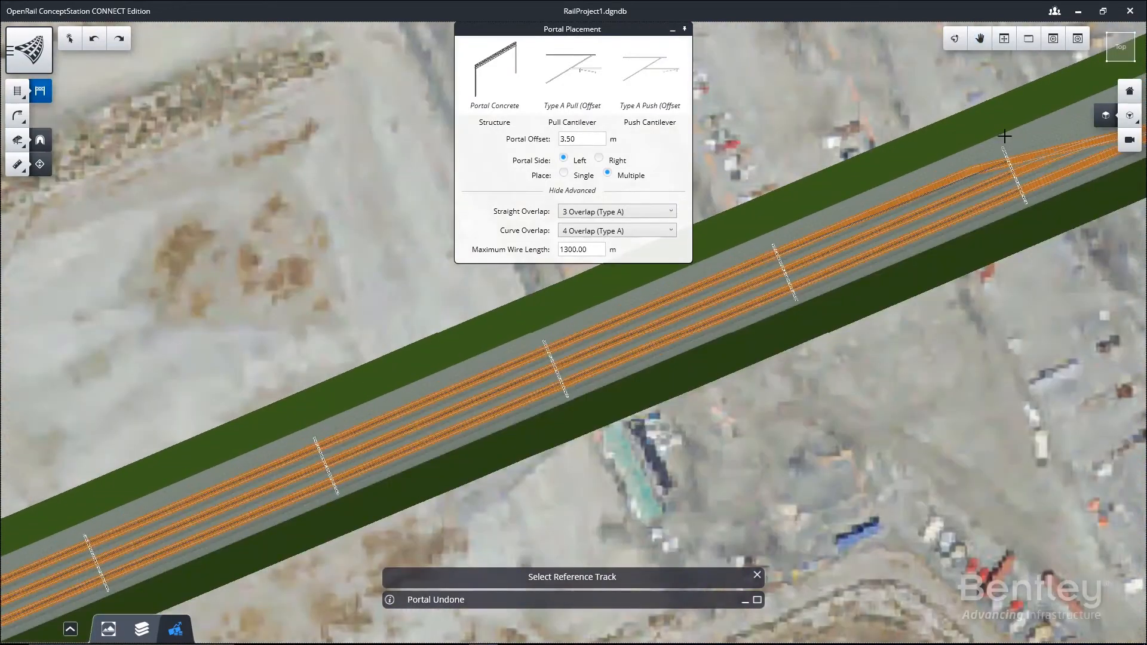
pyautogui.click(74, 47)
pyautogui.scroll(-2, 497, 260)
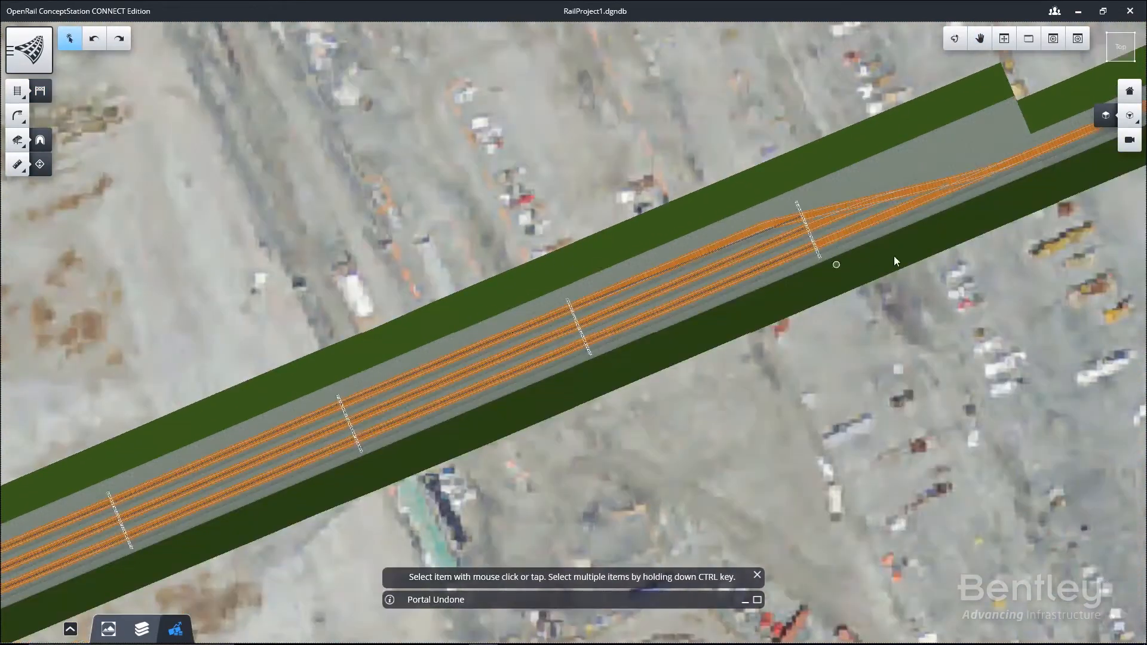
# - Inspect the portals and cantilevers over the yard tracks in 3D, up to the turnouts
pyautogui.scroll(5, 836, 228)
pyautogui.click(956, 41)
pyautogui.moveTo(501, 427); pyautogui.dragTo(722, 215)
pyautogui.rightClick(635, 276)
pyautogui.scroll(-2, 471, 324)
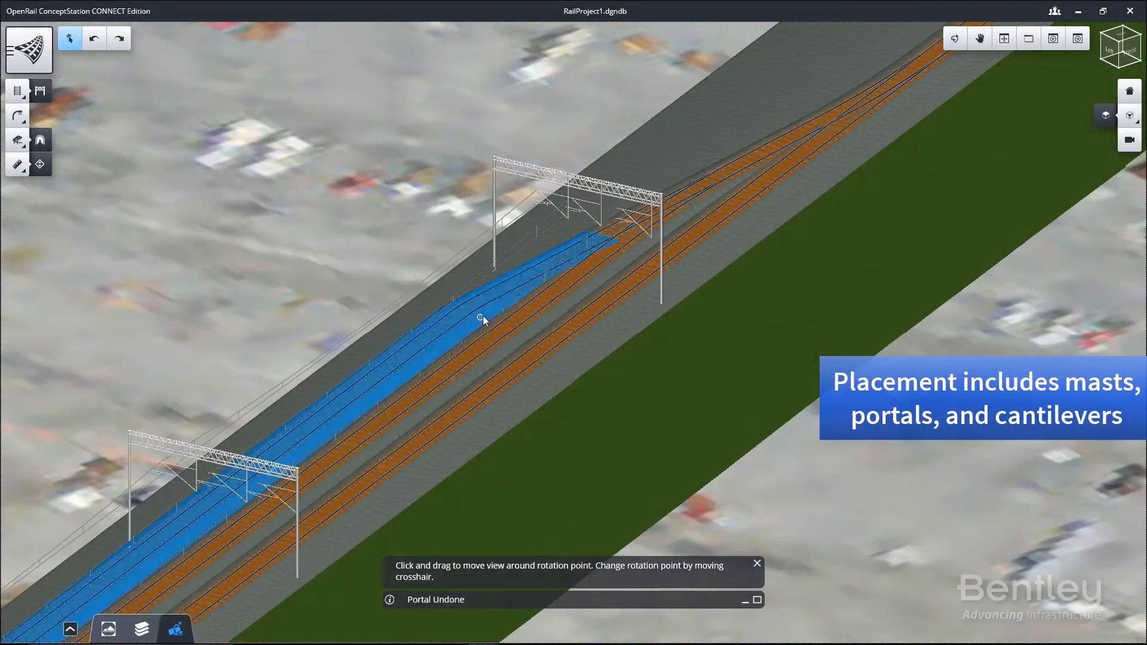
pyautogui.moveTo(484, 409); pyautogui.dragTo(646, 216, button='middle')
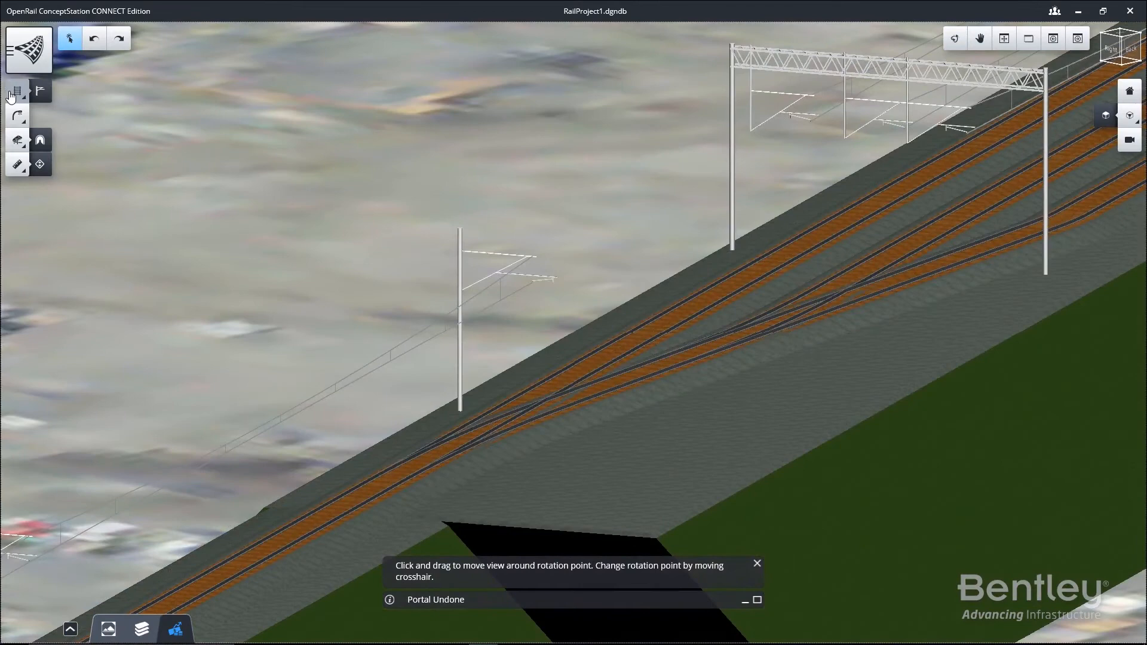
# - Start placing overhead wire at the single mast's cantilever next to the yard portals
pyautogui.click(11, 94)
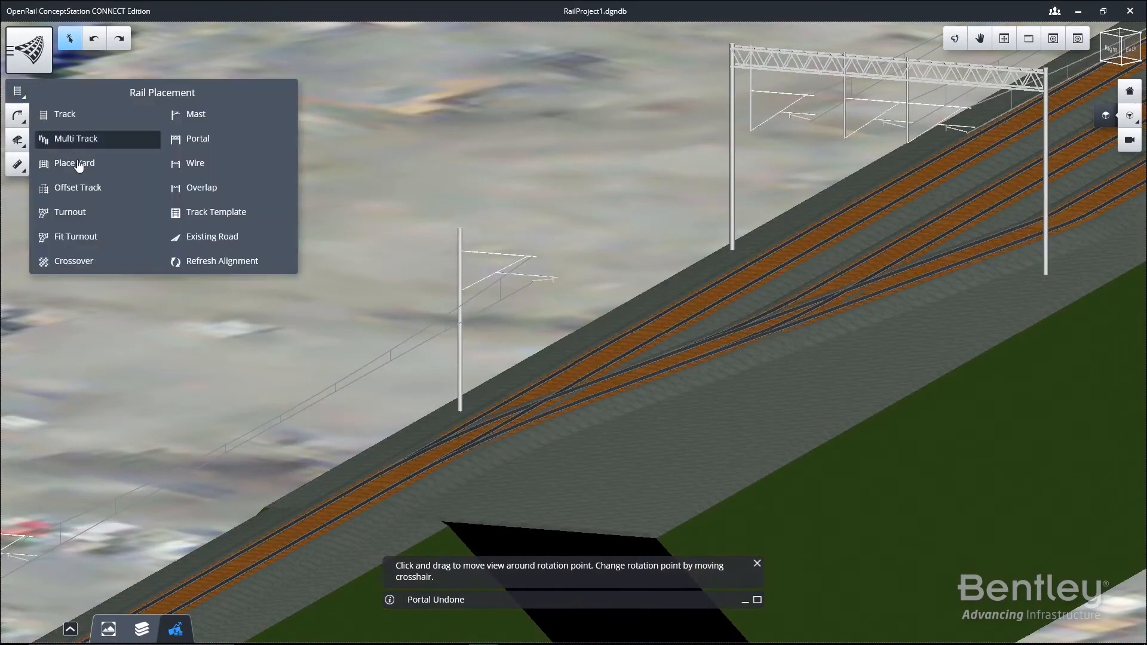
pyautogui.click(217, 166)
pyautogui.scroll(3, 647, 207)
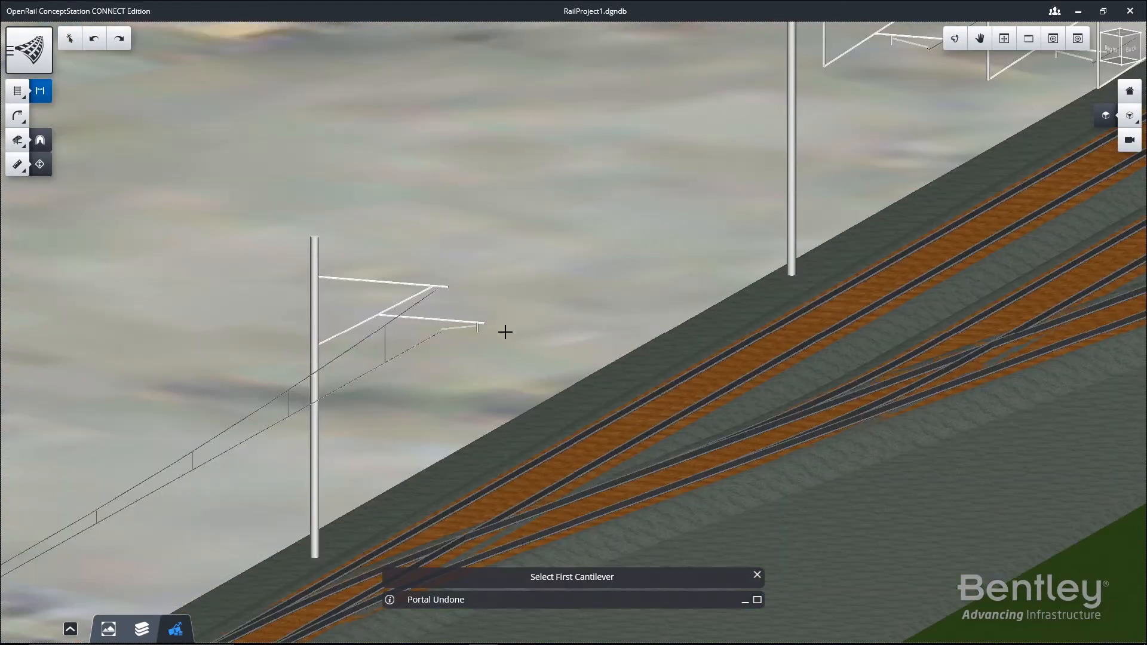
pyautogui.scroll(-3, 457, 369)
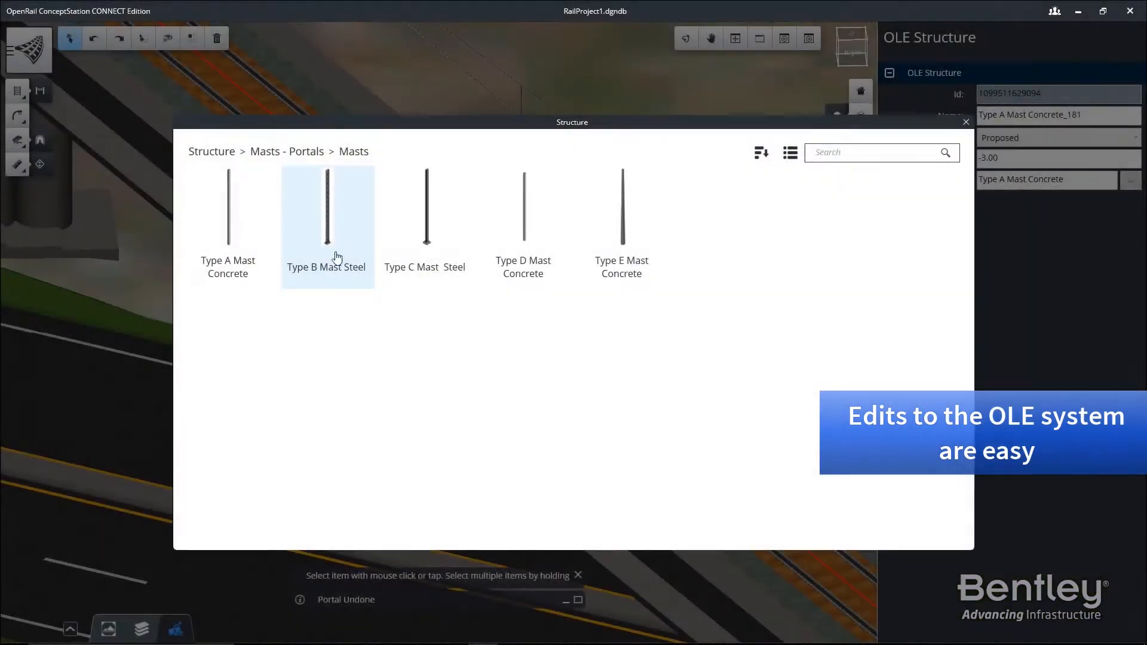
# - Replace the selected mast's structure with Type B Mast Steel
pyautogui.click(332, 240)
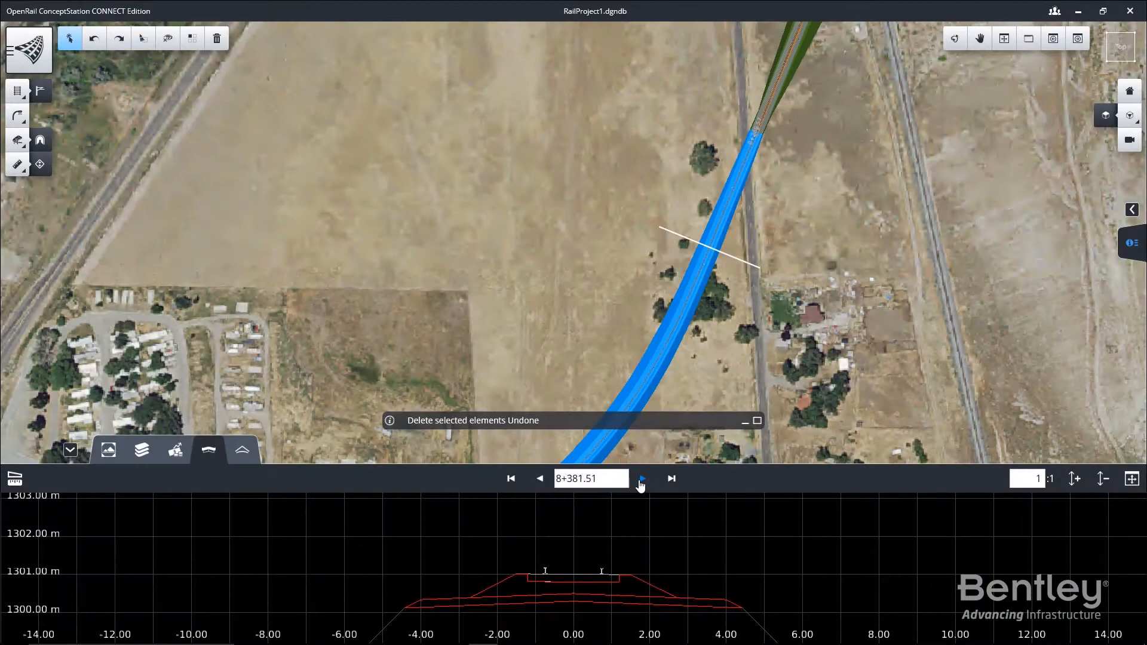
# - Step the selected track's cross section forward to station 8+501.51 and examine the cant entering the curve
pyautogui.click(643, 478)
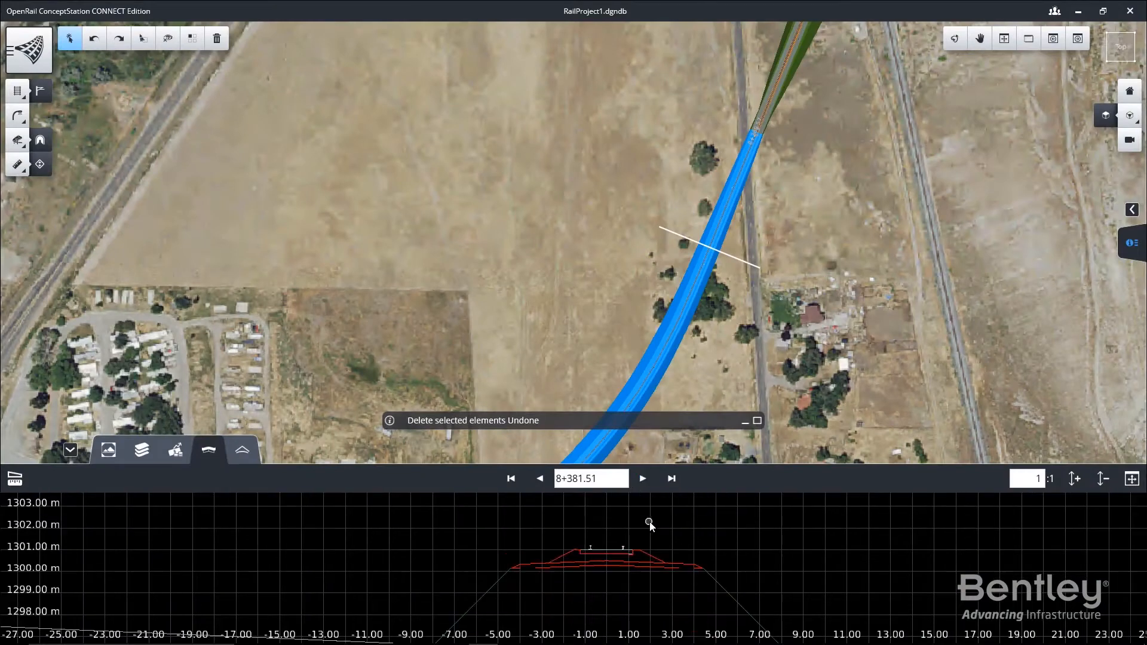
pyautogui.click(643, 478)
pyautogui.click(648, 479)
pyautogui.click(648, 479)
pyautogui.click(648, 479)
pyautogui.click(648, 479)
pyautogui.click(648, 479)
pyautogui.click(648, 480)
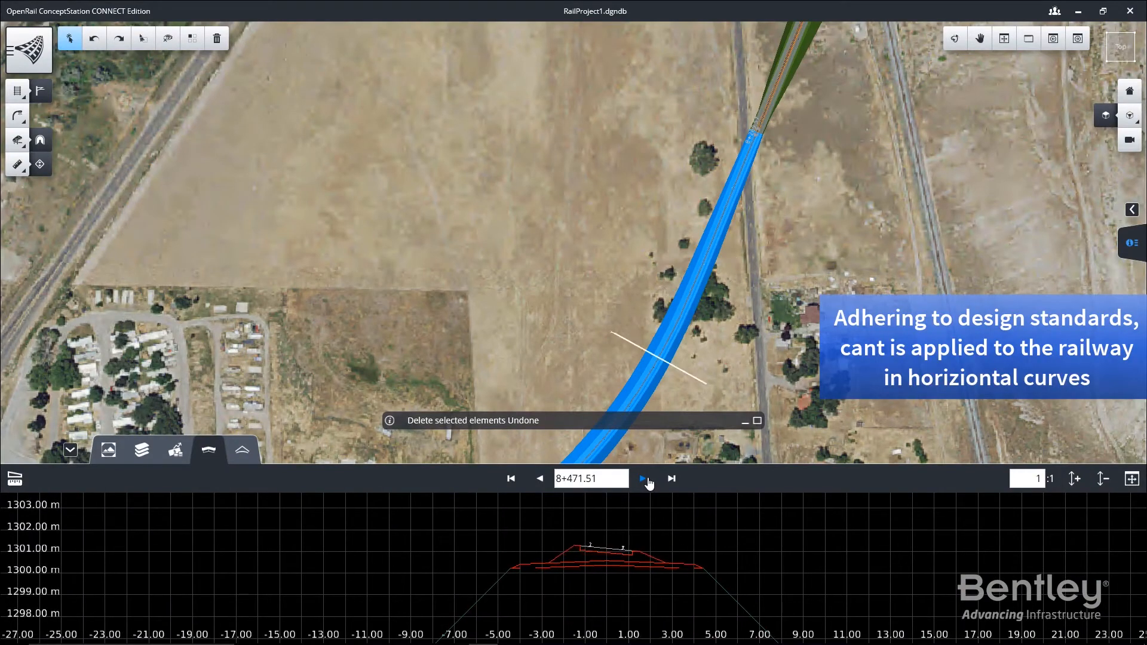
pyautogui.click(648, 479)
pyautogui.click(647, 478)
pyautogui.scroll(2, 587, 546)
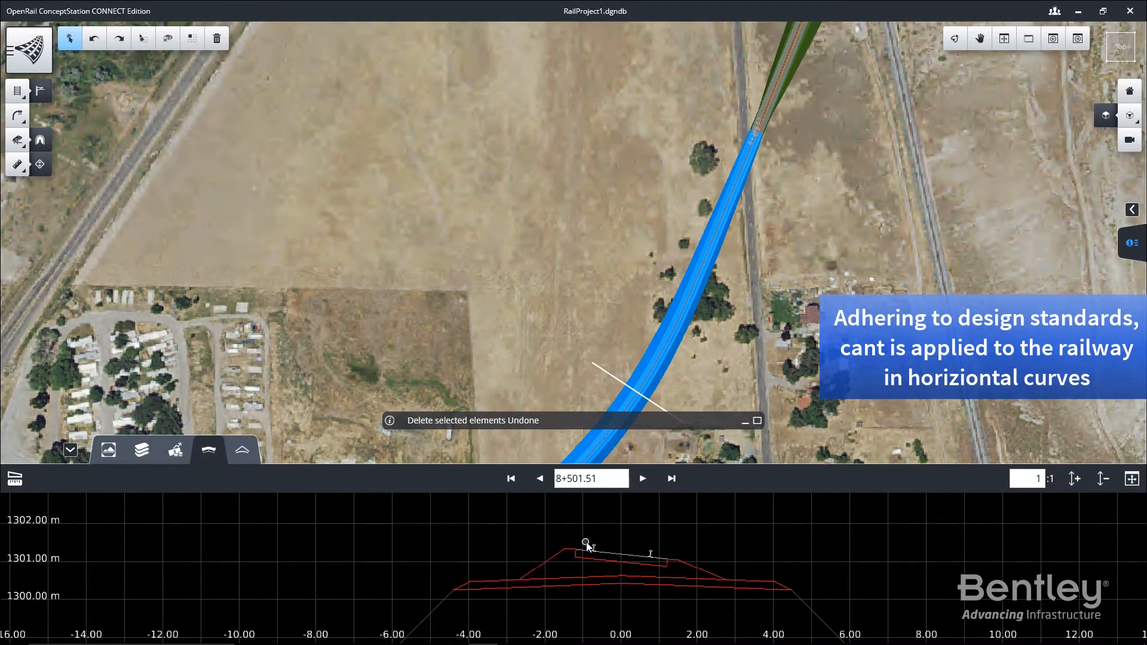
# - Step the cross section onward past station 8+741.51 and examine the cant through the rest of the curve
pyautogui.click(643, 480)
pyautogui.click(644, 480)
pyautogui.click(643, 480)
pyautogui.click(644, 480)
pyautogui.click(643, 480)
pyautogui.click(643, 479)
pyautogui.click(643, 480)
pyautogui.click(644, 478)
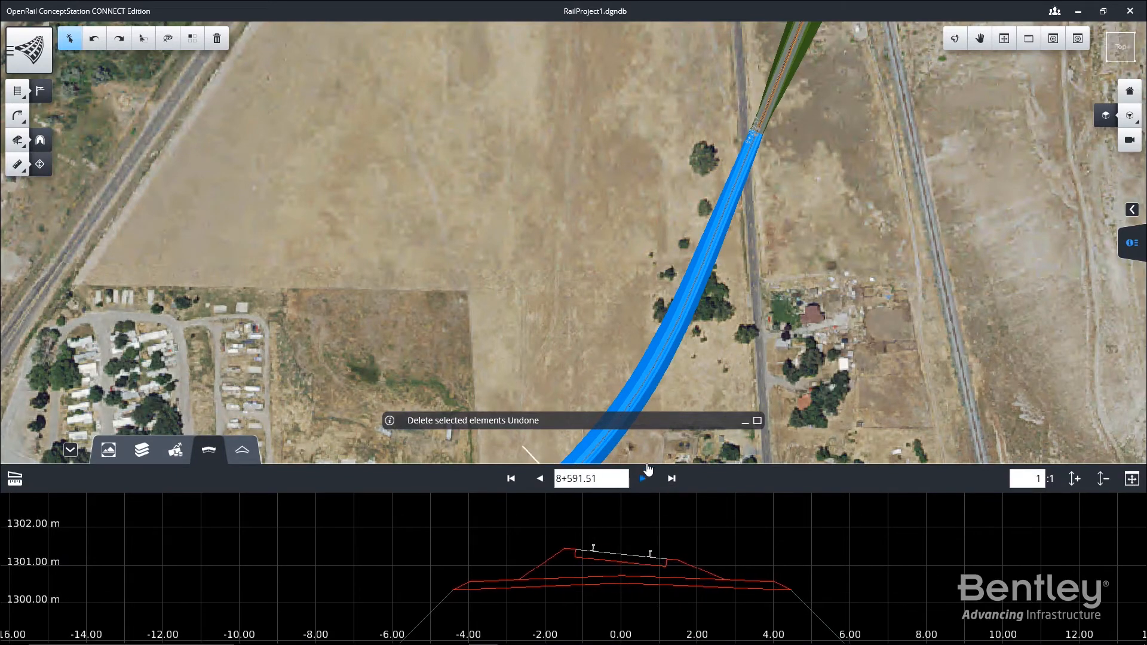
pyautogui.scroll(-3, 771, 314)
pyautogui.scroll(1, 718, 371)
pyautogui.click(641, 479)
pyautogui.click(641, 480)
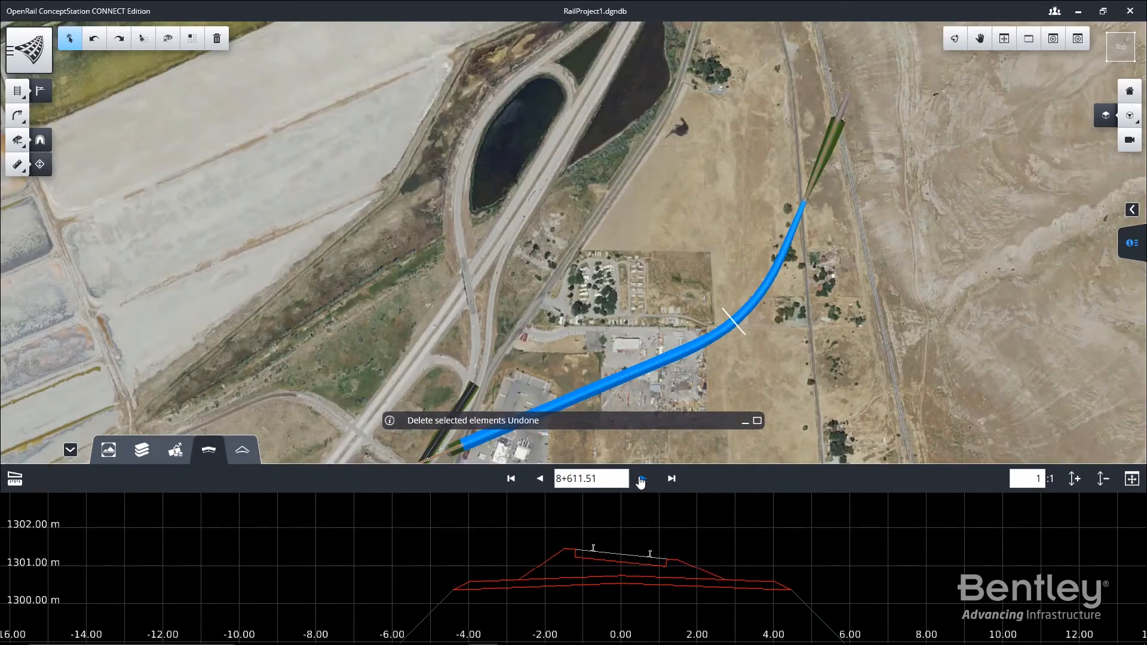
pyautogui.click(641, 480)
pyautogui.click(641, 480)
pyautogui.click(641, 480)
pyautogui.click(641, 479)
pyautogui.click(641, 480)
pyautogui.click(641, 480)
pyautogui.click(641, 479)
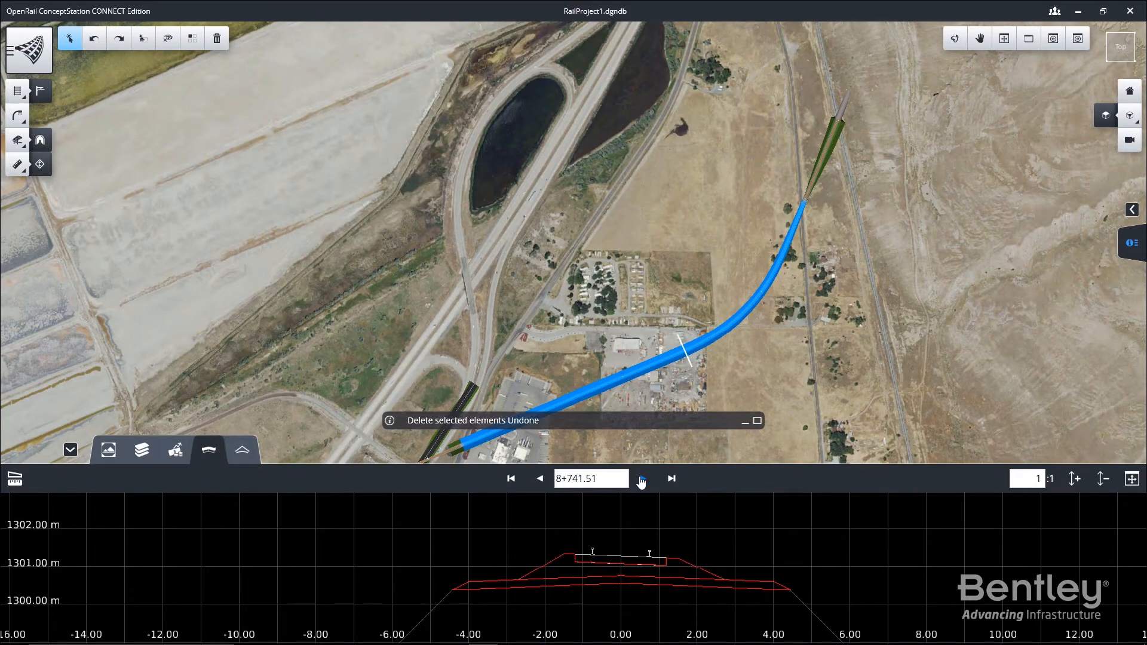
pyautogui.click(641, 480)
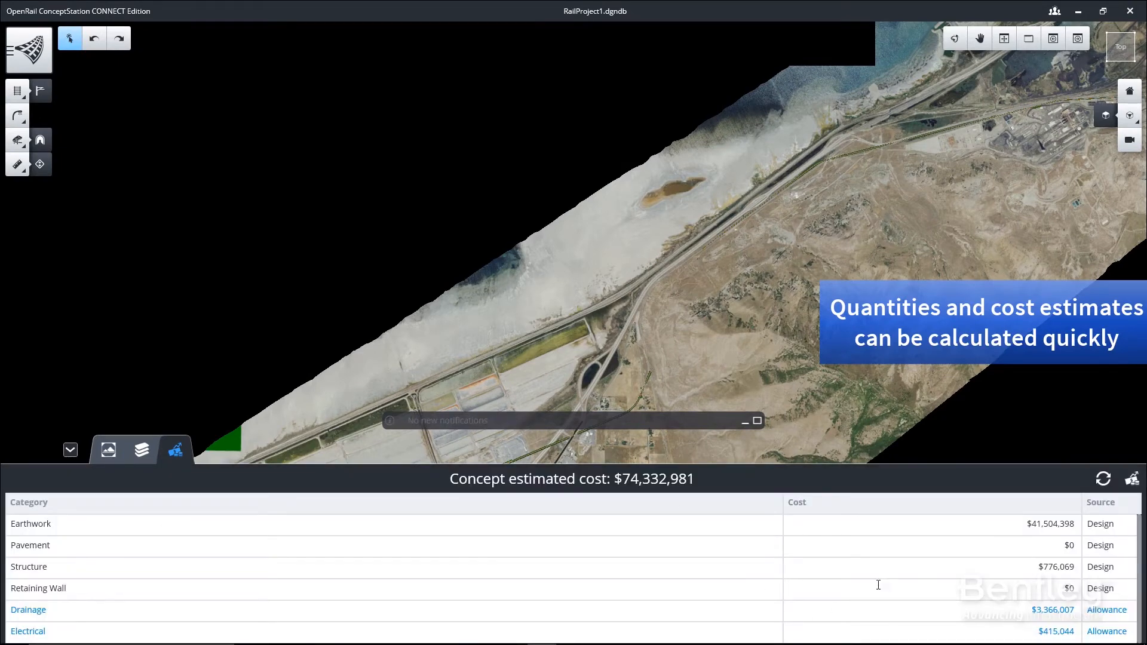
# - Review the concept cost estimate by category and examine the detailed quantities and cost report, including the rail and electrification items
pyautogui.scroll(-2, 878, 585)
pyautogui.scroll(3, 903, 571)
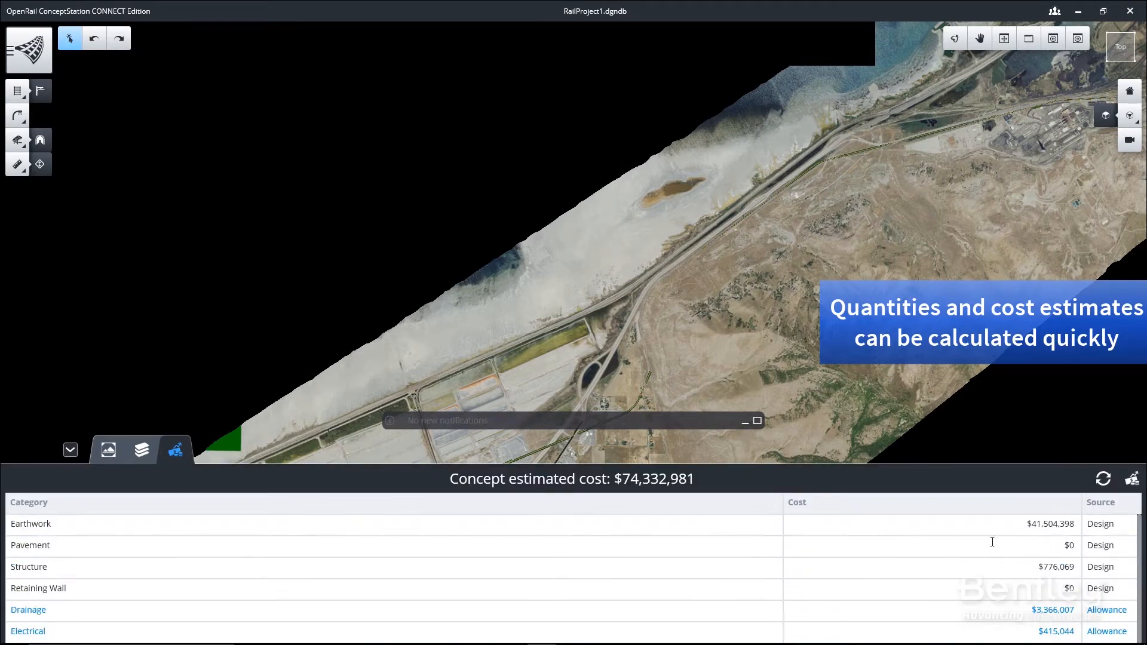
pyautogui.click(1132, 478)
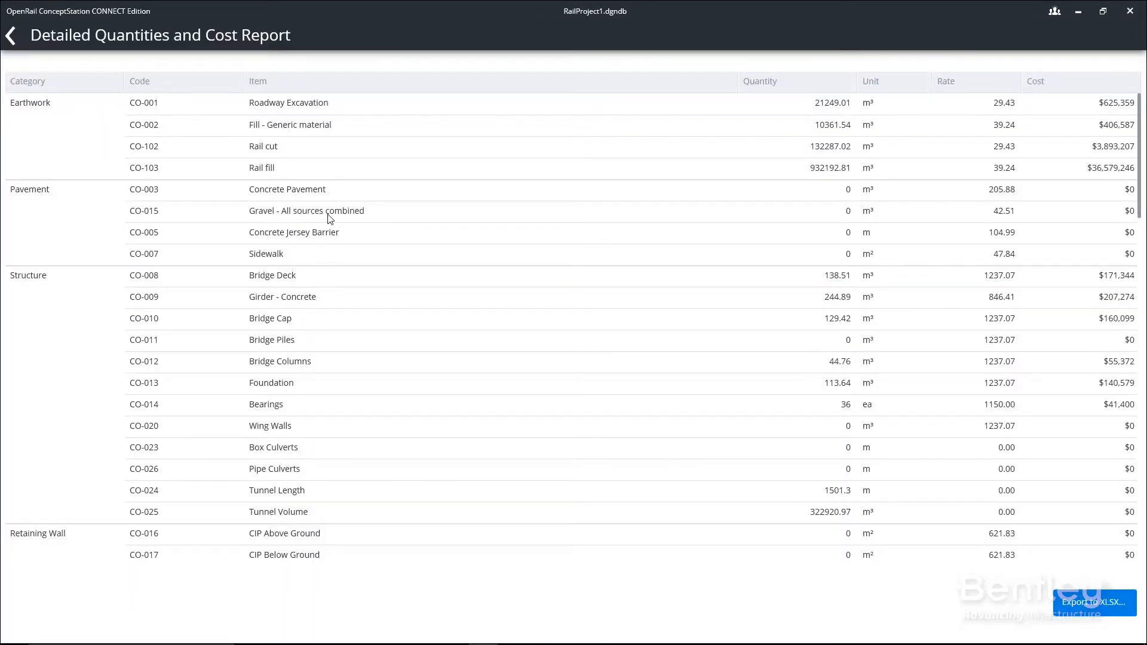
pyautogui.scroll(-6, 330, 219)
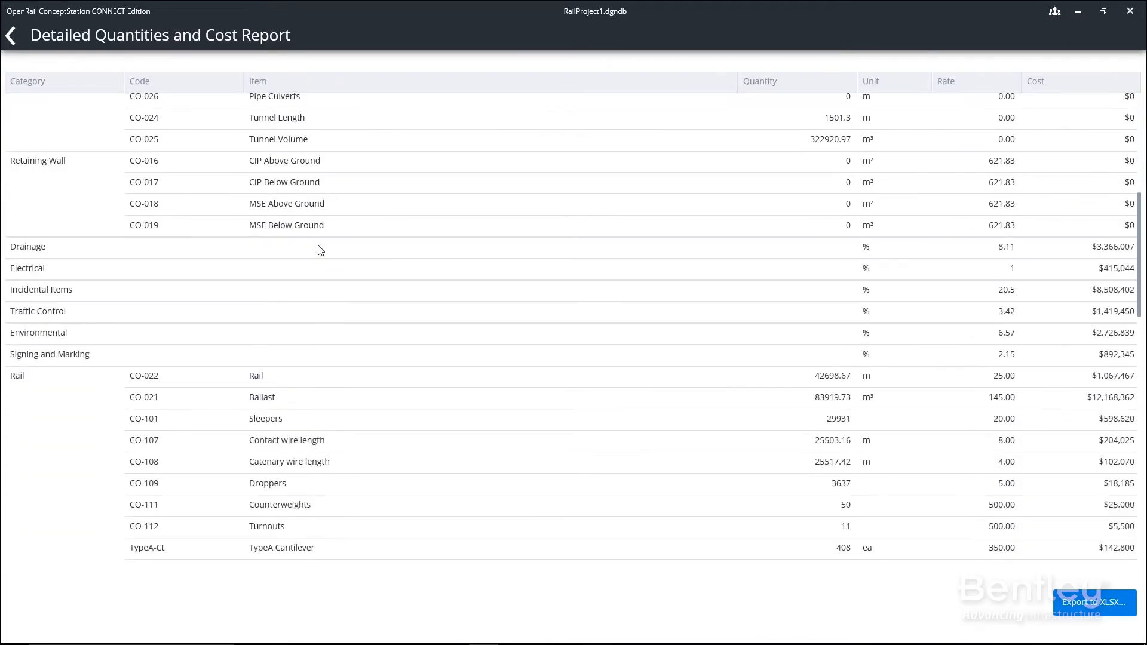
pyautogui.scroll(-6, 321, 251)
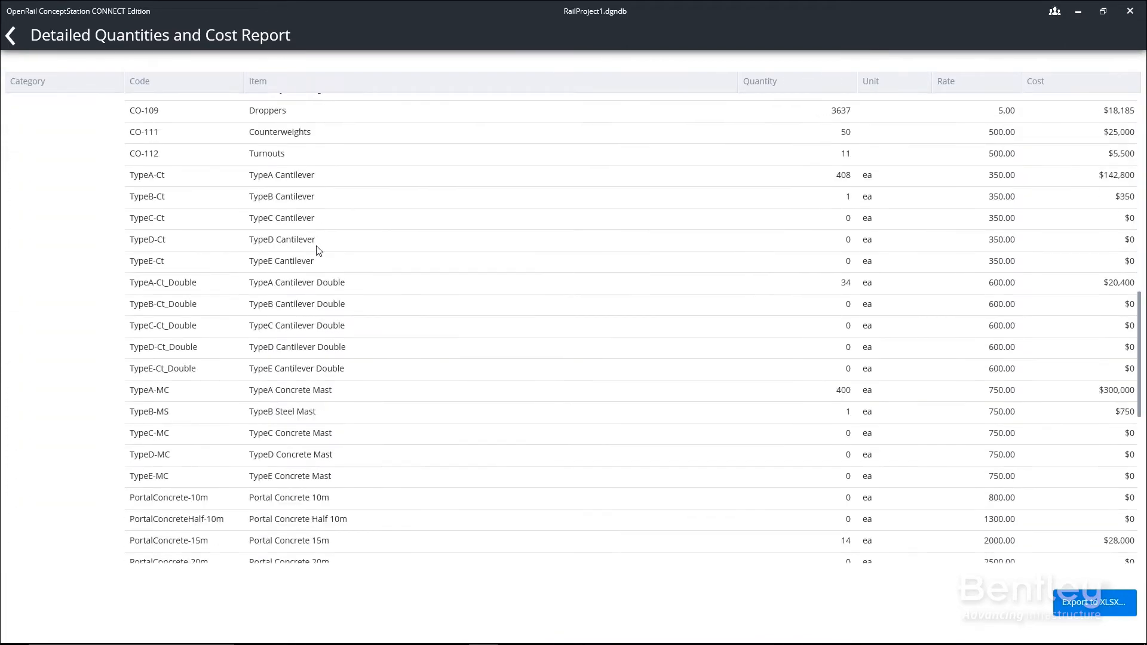
pyautogui.scroll(-3, 319, 250)
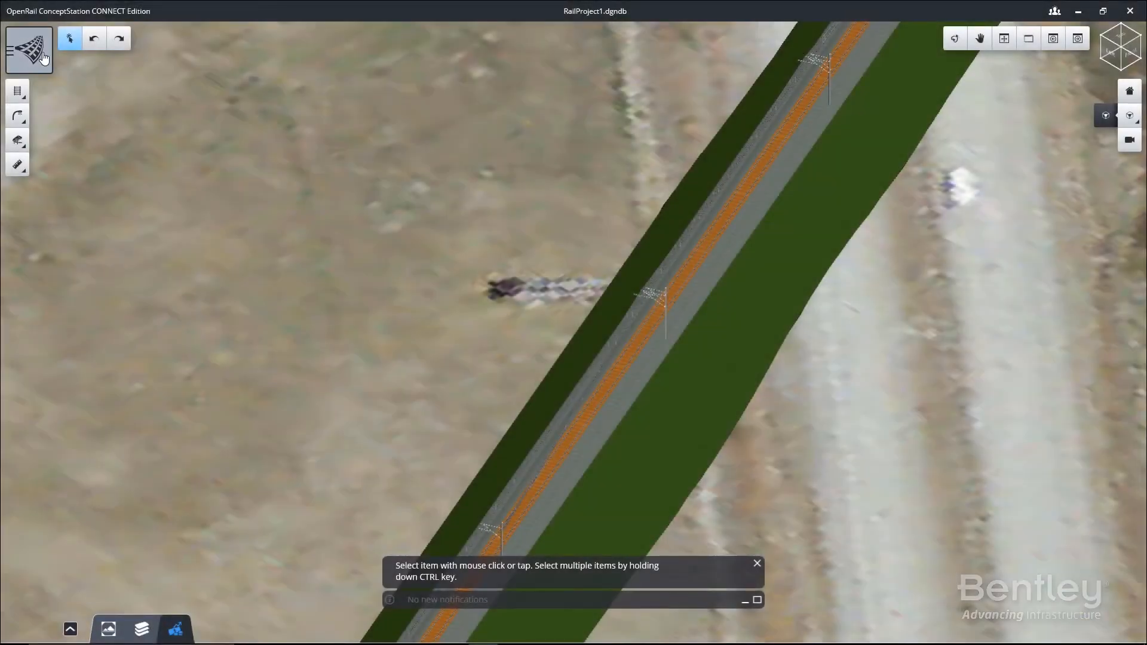
# - Switch from the design workspace to the visualization workspace
pyautogui.click(43, 58)
pyautogui.click(69, 107)
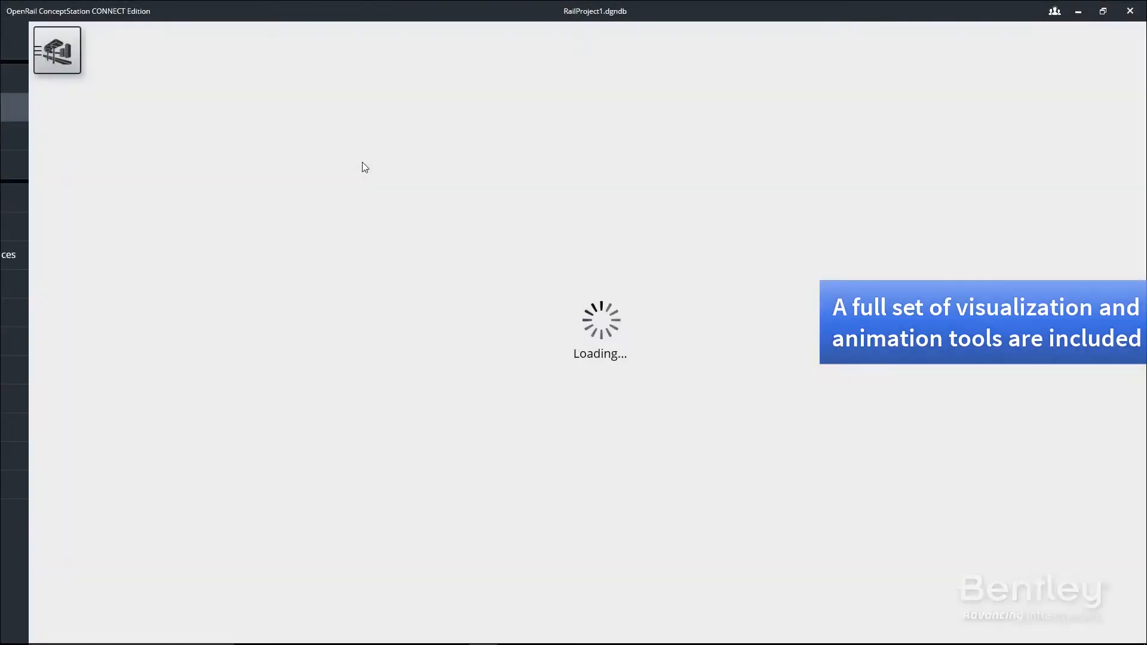